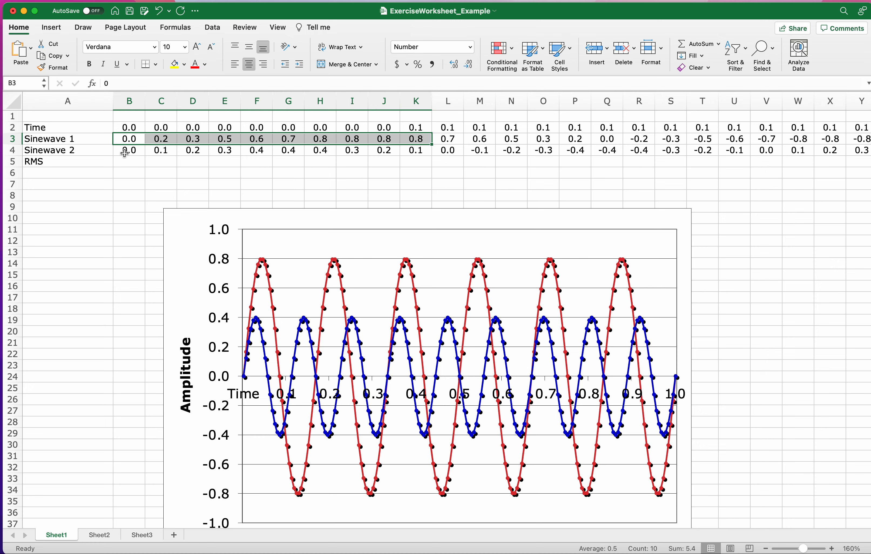
Examine the Sinewave 1 and Sinewave 2 curves in the chart and the data rows they plot.
left_click(267, 265)
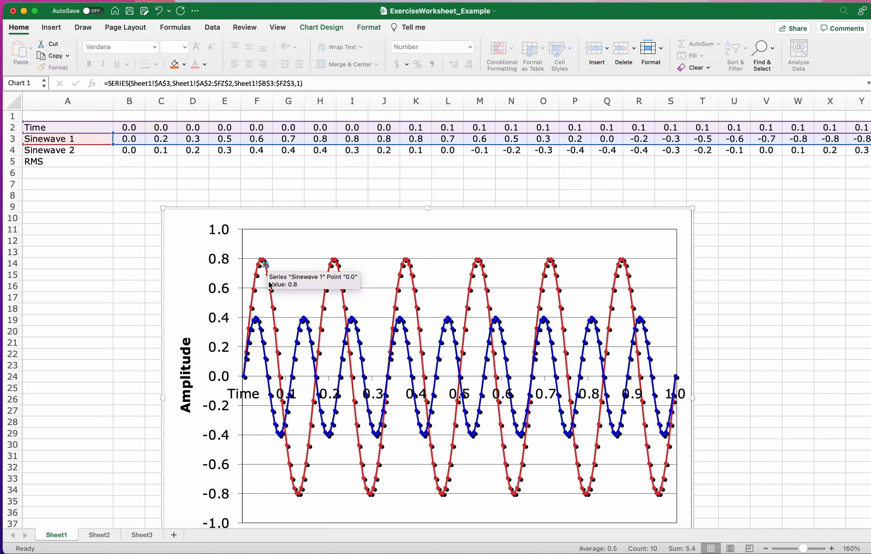
left_click(109, 150)
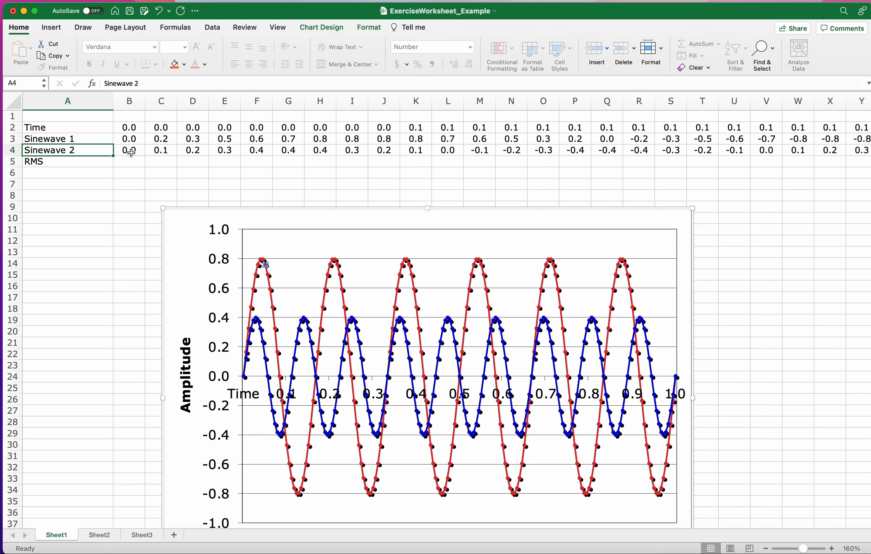
left_click_drag(129, 150, 384, 150)
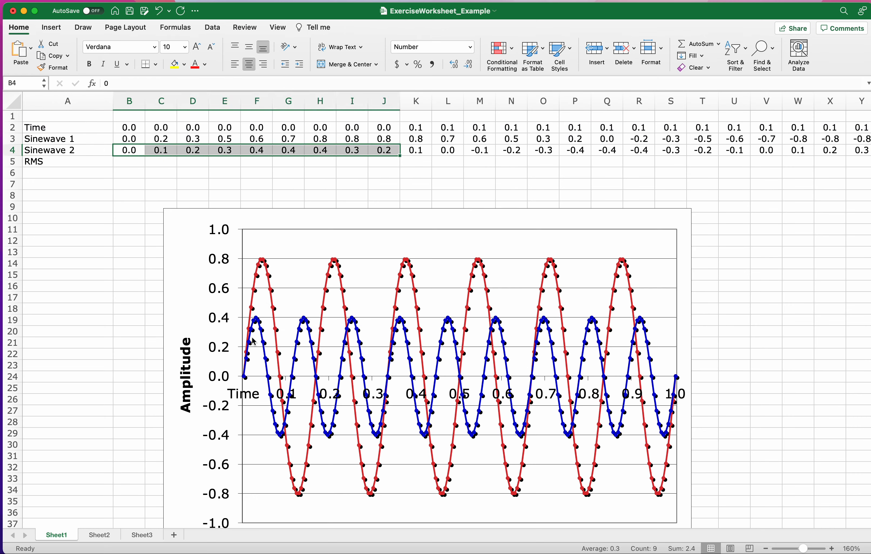
left_click(257, 327)
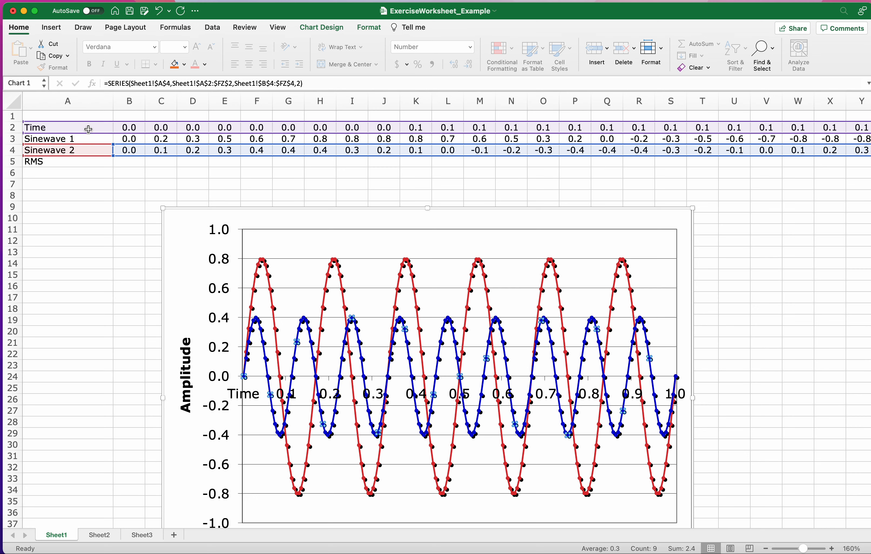
Inspect the full-precision Time values stored in row 2, from B2 through I2.
left_click(122, 161)
left_click_drag(126, 127, 154, 128)
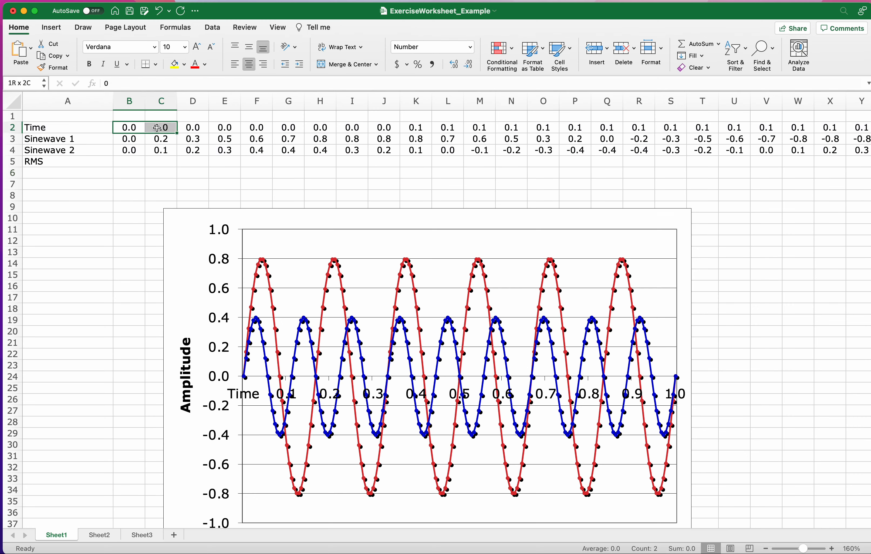
left_click(136, 127)
left_click(158, 126)
left_click(214, 127)
left_click(188, 127)
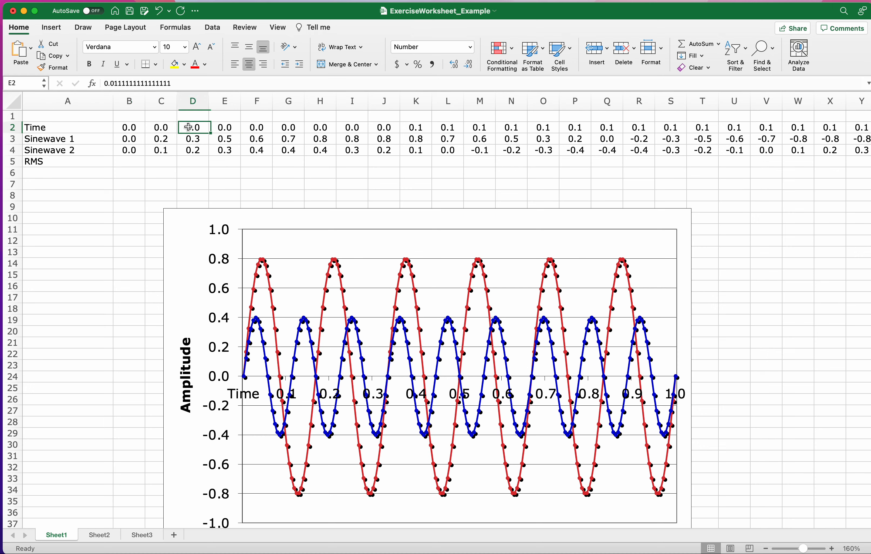
left_click(257, 128)
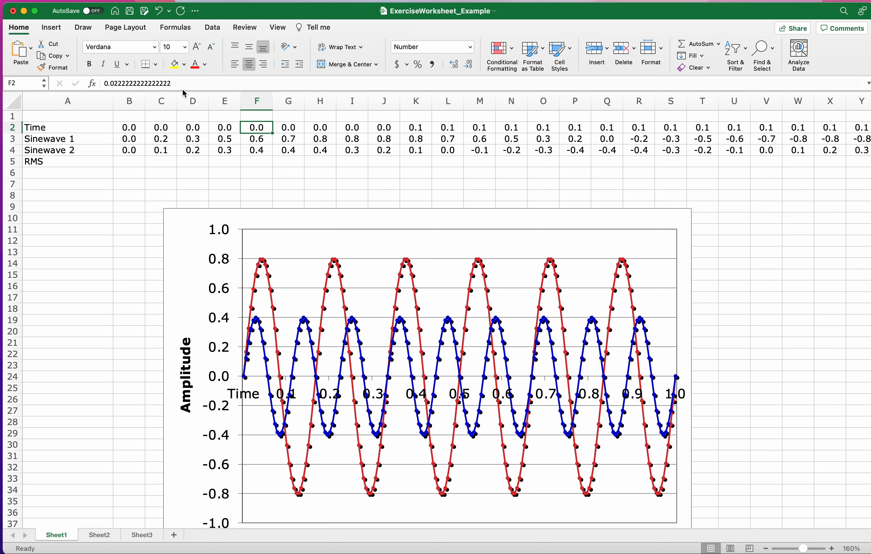
left_click_drag(171, 83, 102, 84)
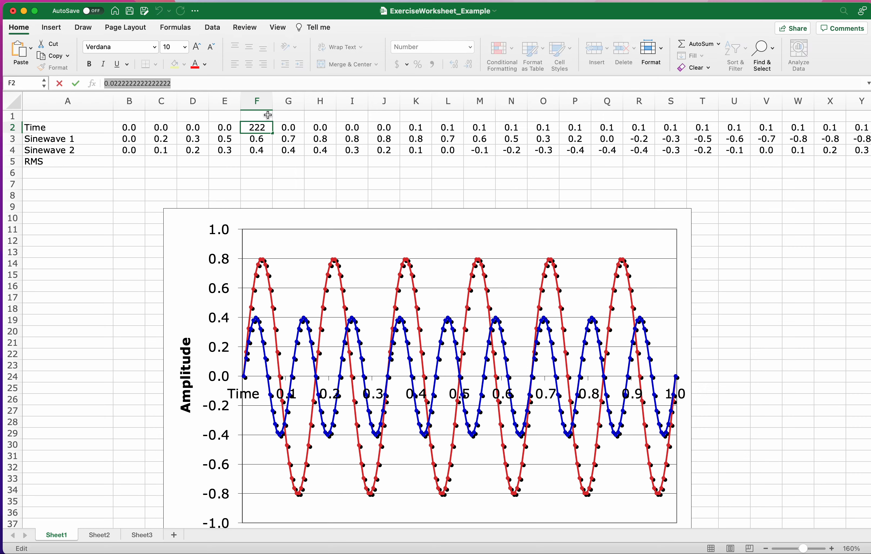
left_click(285, 128)
left_click_drag(172, 83, 131, 86)
left_click(338, 128)
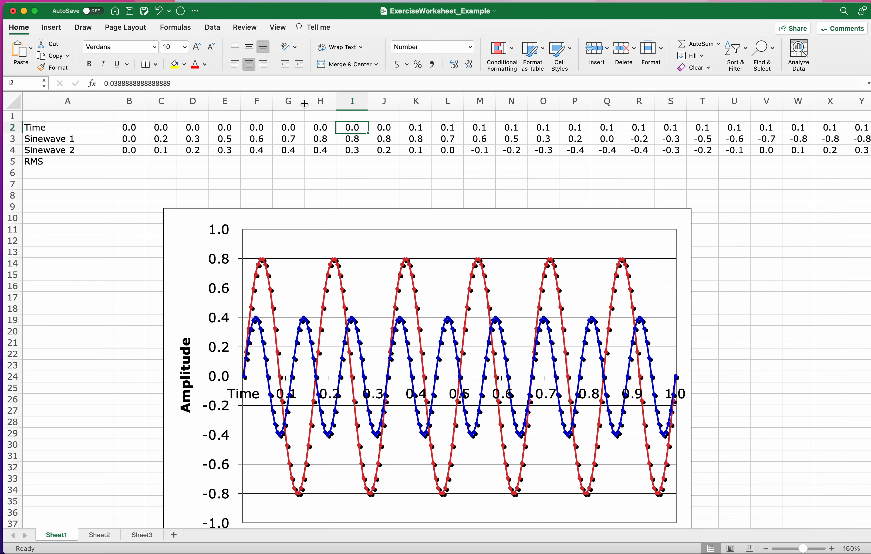
mouse_move(304, 102)
left_mouse_down()
mouse_move(350, 102)
mouse_move(302, 102)
left_mouse_up()
Try displaying more decimal places for the Time value in G2, and restore its one-decimal format.
left_click(287, 127)
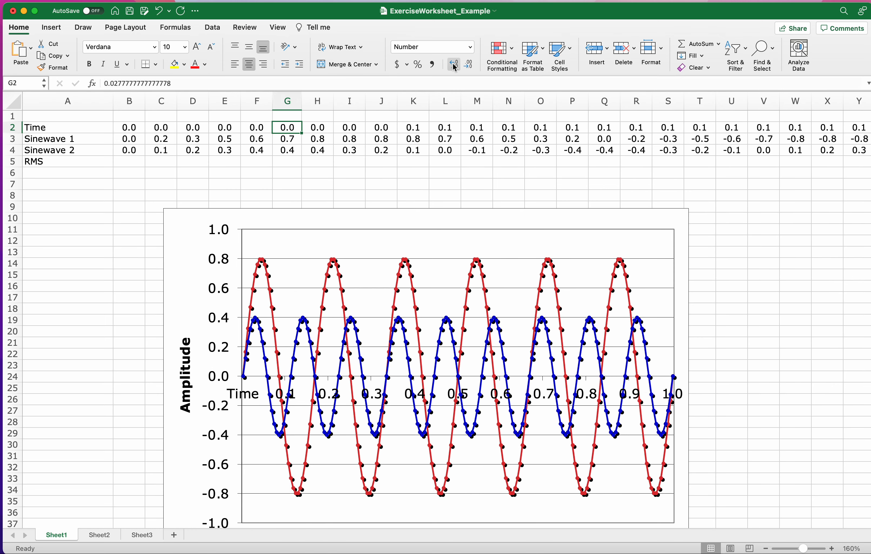
left_click(454, 65)
left_click(454, 66)
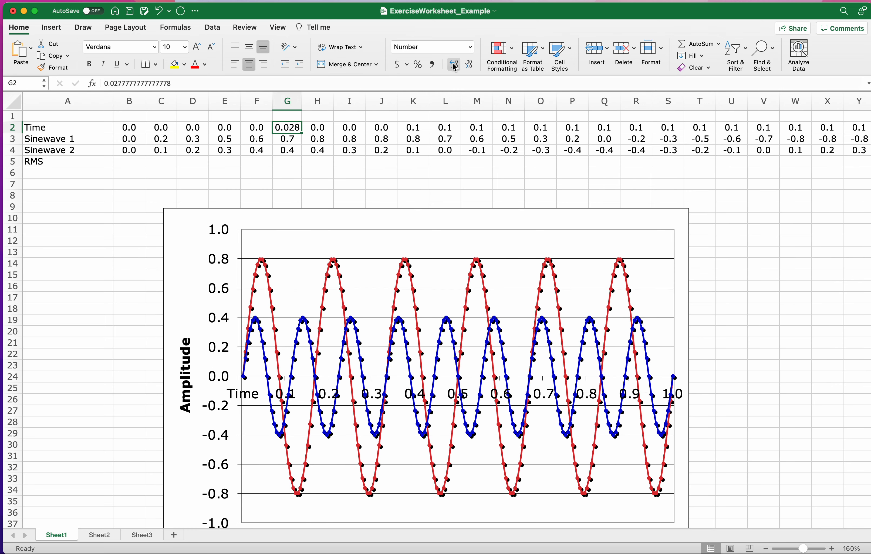
left_click(468, 66)
left_click(468, 66)
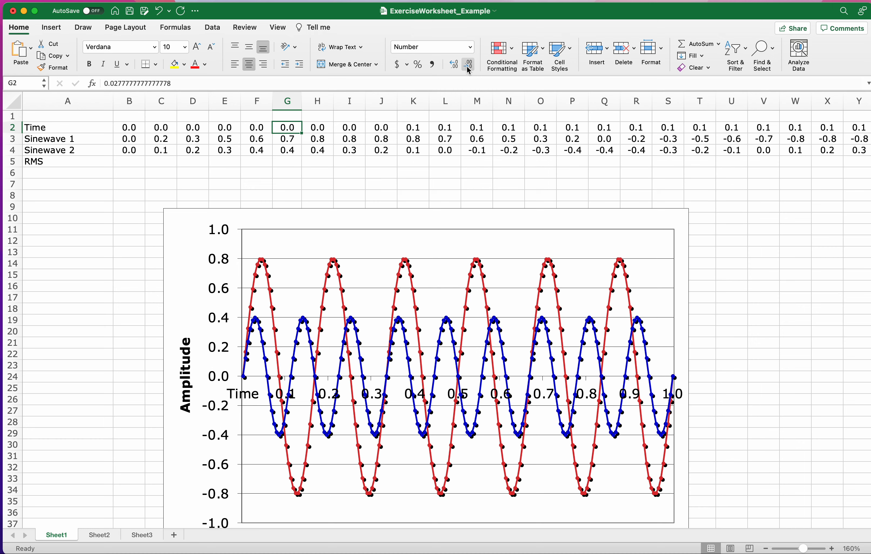
Review the RMS label and the first Sinewave 1 and Sinewave 2 values in columns B to H.
left_click(70, 167)
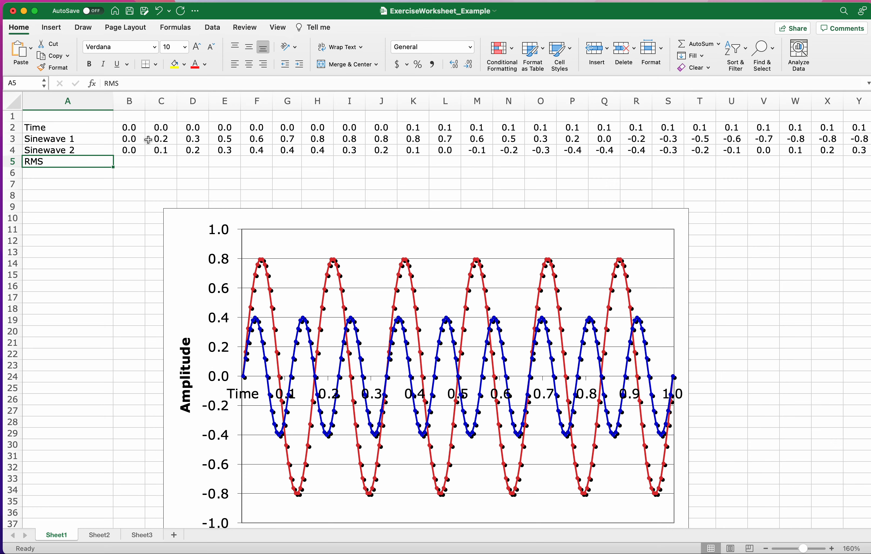
left_click_drag(141, 139, 309, 137)
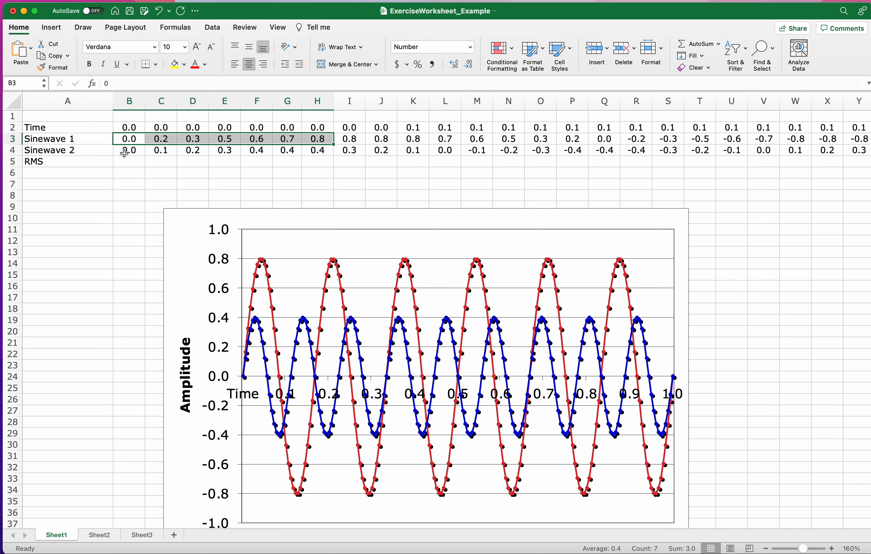
left_click_drag(124, 151, 308, 148)
Add the row label "Complex wave" in A6, below RMS.
left_click(88, 176)
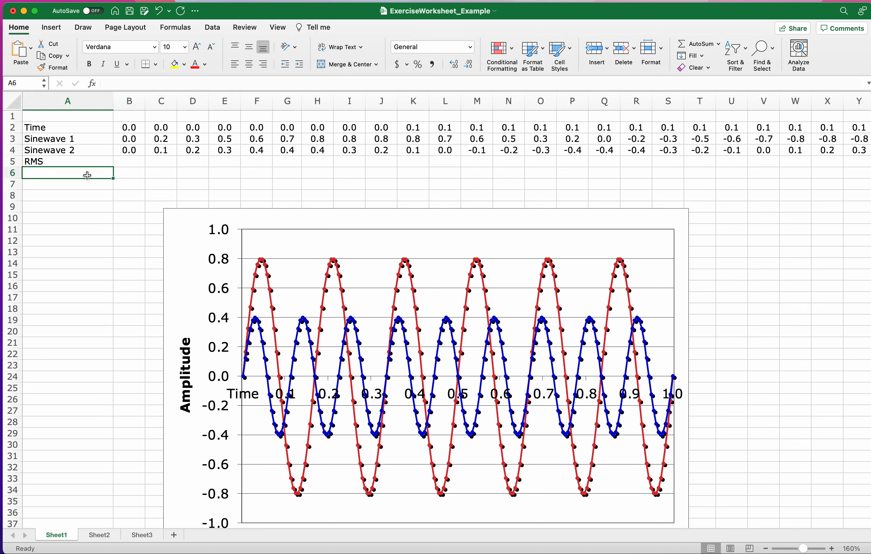
type("Comples")
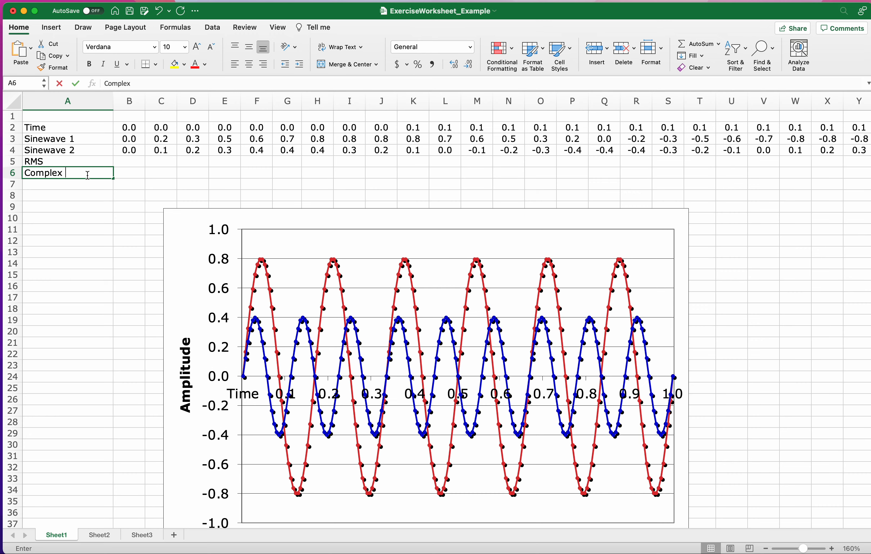
type(" wave")
key("Tab")
Enter the formula =B3+B4 in B6 to add the first Sinewave 1 and Sinewave 2 values.
scroll(129, 161, "down", 1)
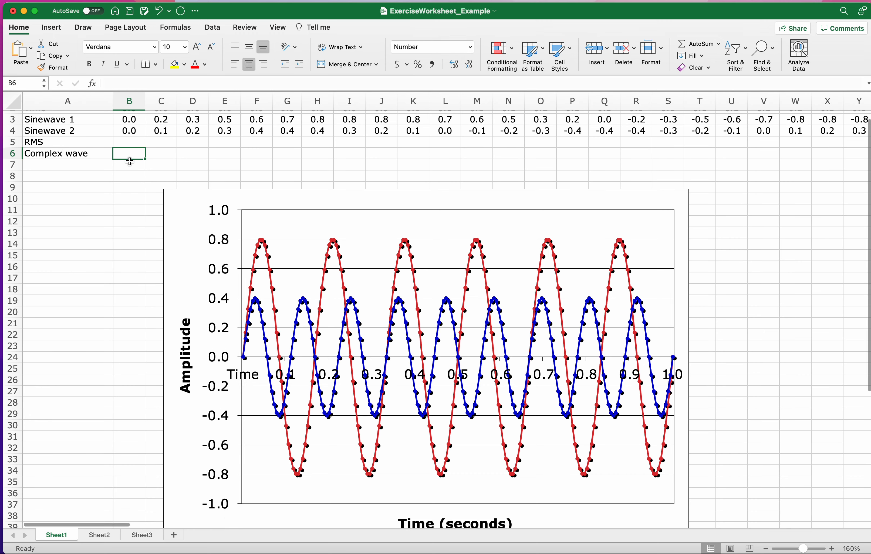
scroll(129, 162, "up", 1)
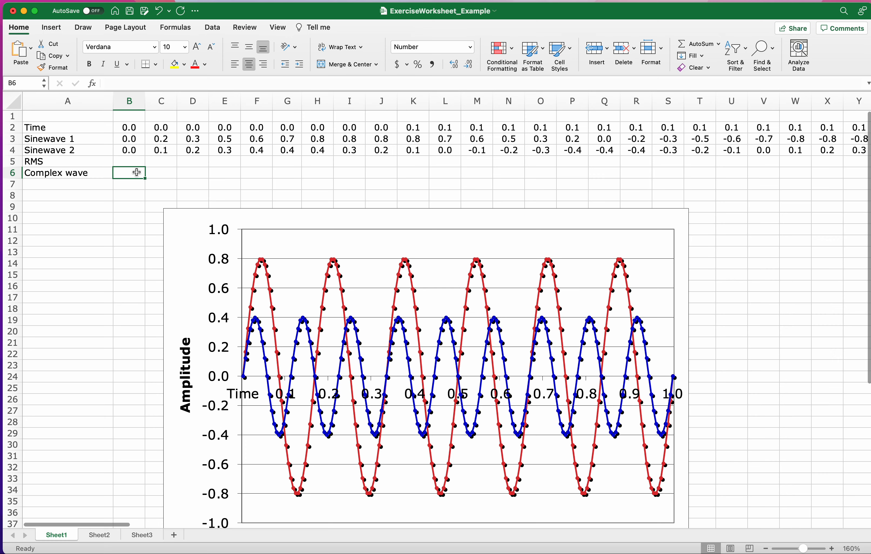
type("=")
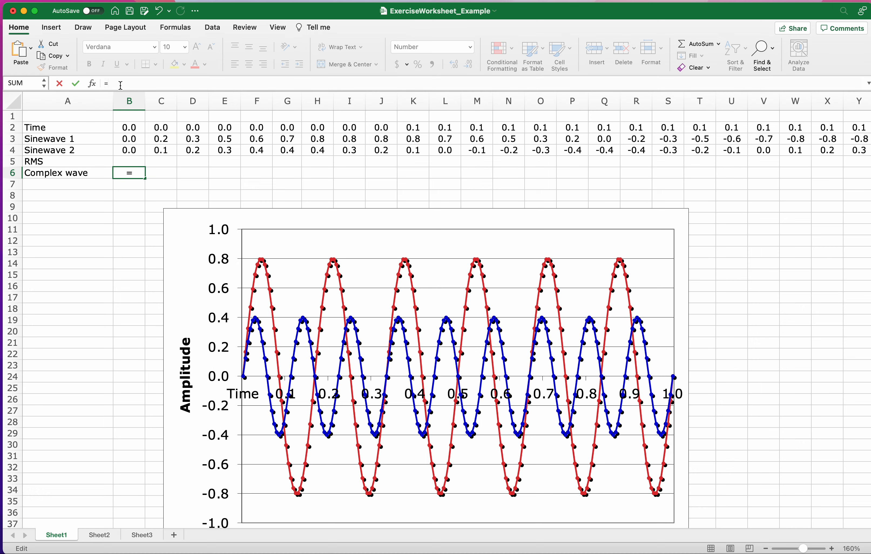
type("B3+")
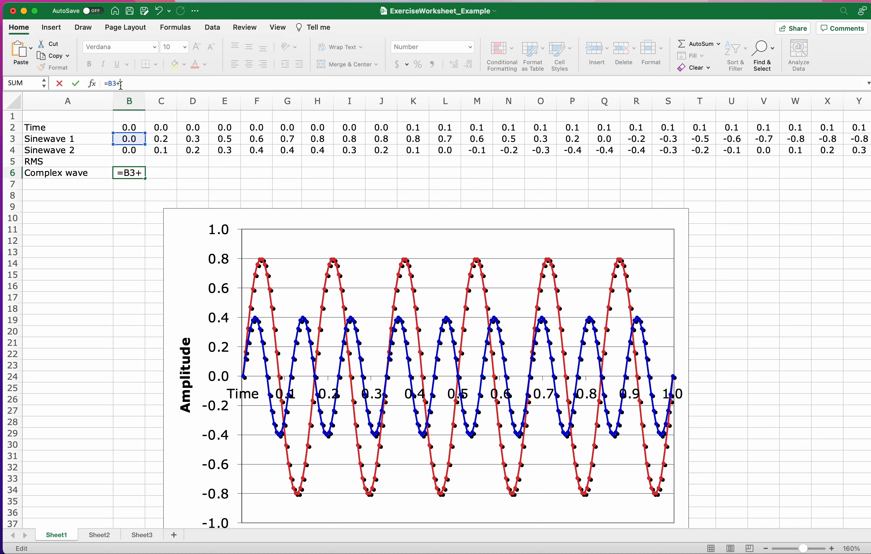
type("B4")
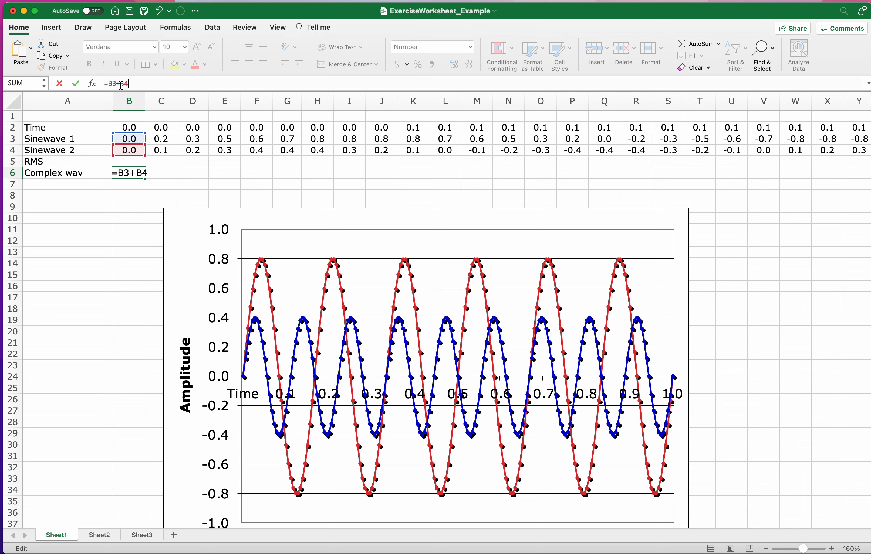
left_click_drag(135, 139, 134, 150)
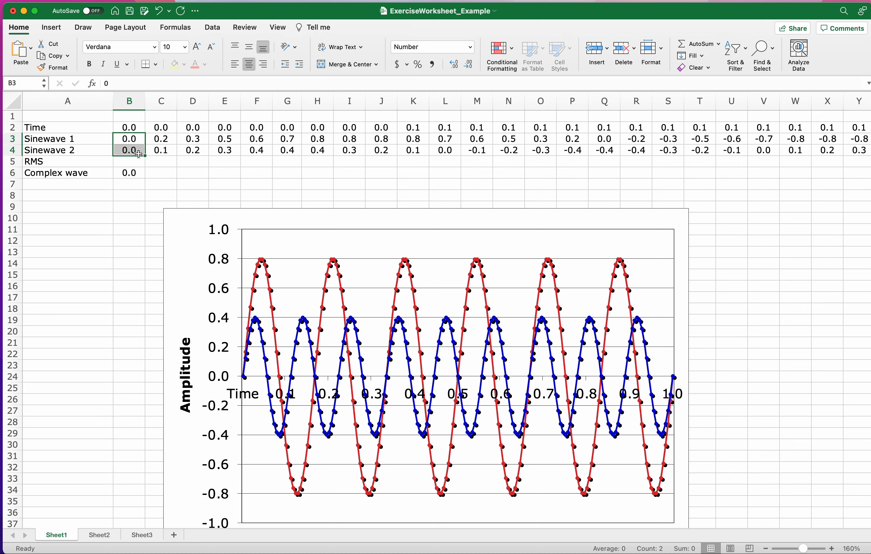
left_click(137, 173)
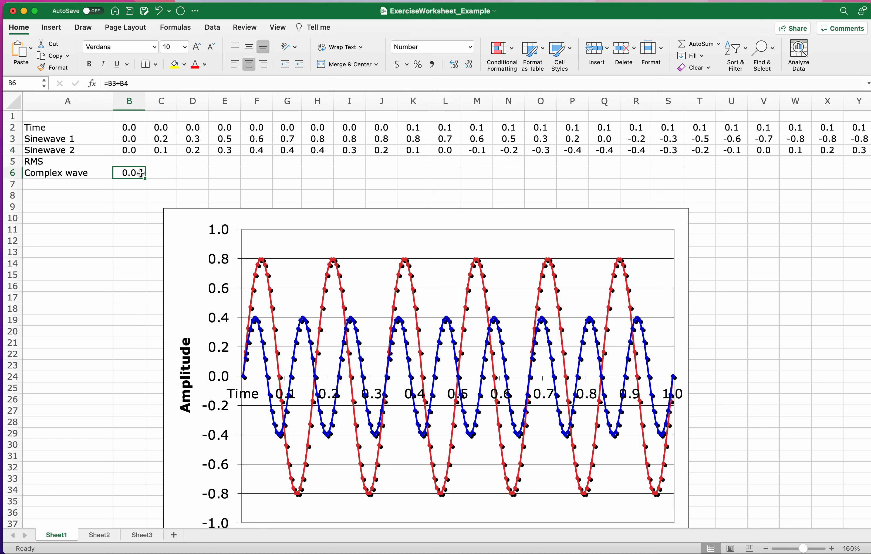
Enter the formula =C3+C4 in C6 for the second Complex wave value.
left_click(162, 174)
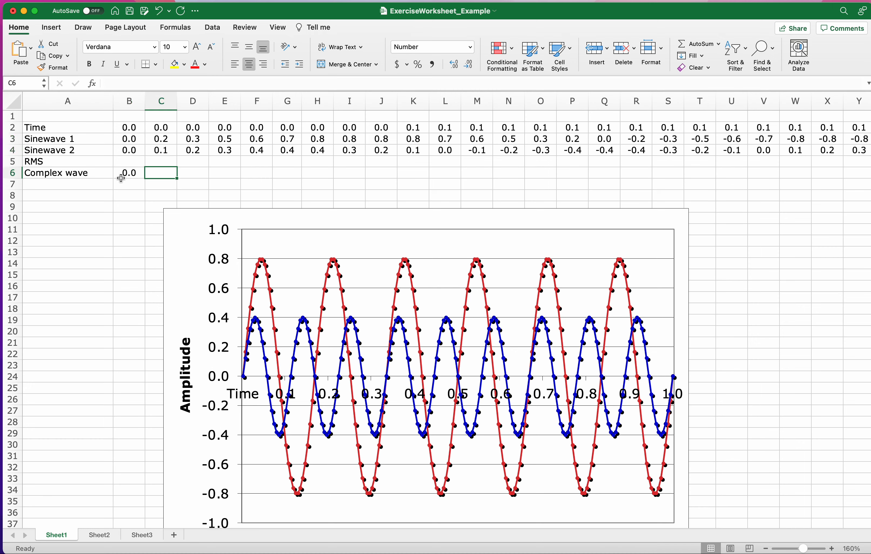
left_click(136, 174)
left_click(146, 175)
left_click(142, 176)
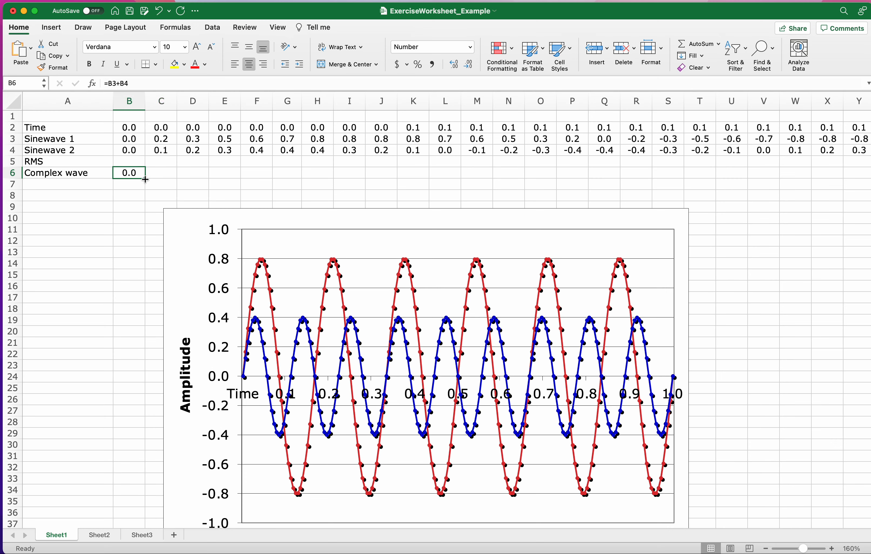
left_click(157, 177)
type("=C")
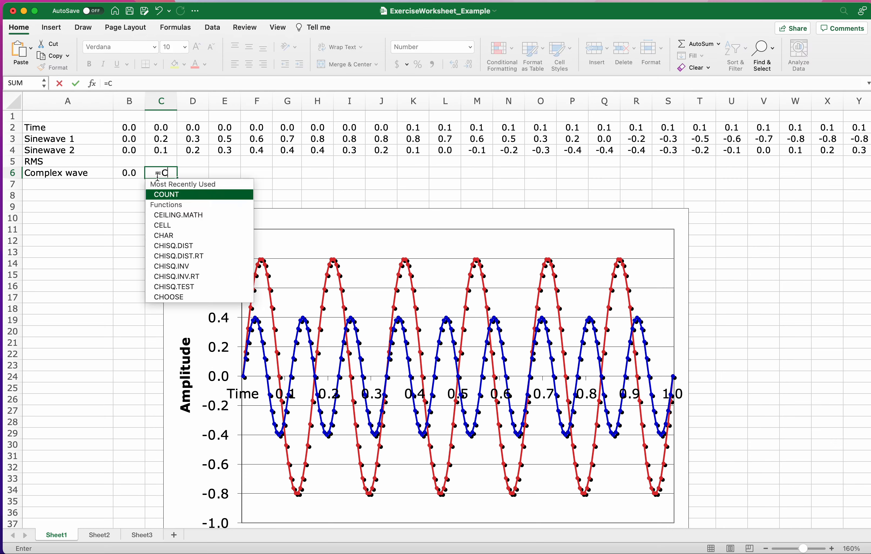
type("3+C4")
key("Return")
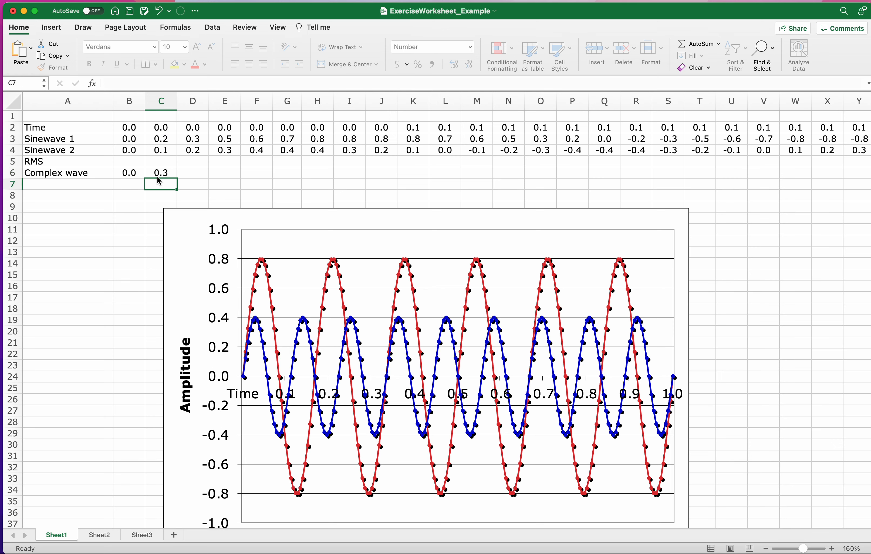
Check the Complex wave formulas in B6 and C6 against the Time values in B2 and C2.
left_click(142, 173)
left_click_drag(142, 172, 161, 173)
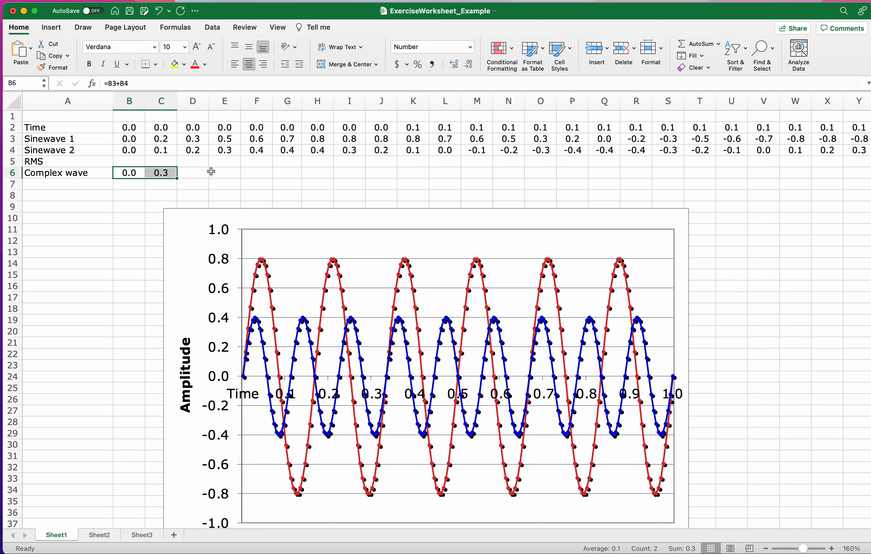
left_click(162, 173)
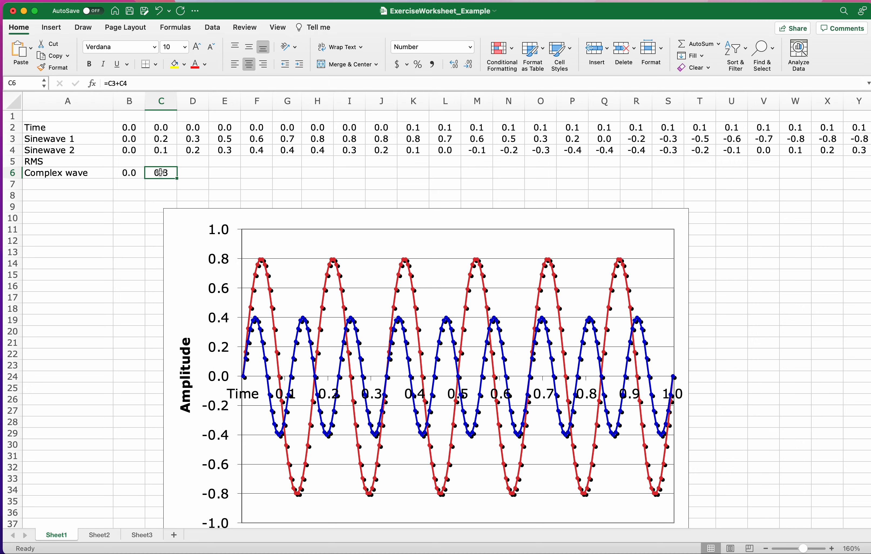
left_click(142, 173)
left_click_drag(152, 173, 160, 173)
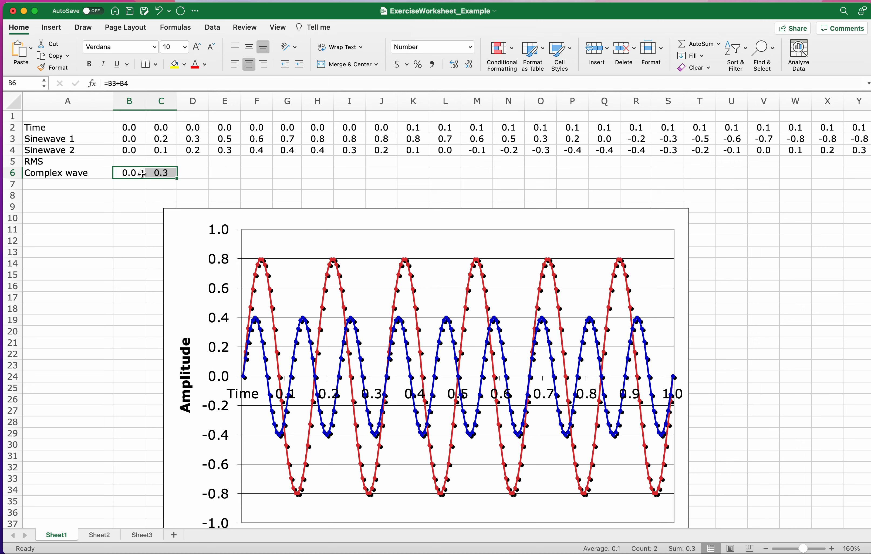
left_click(164, 129)
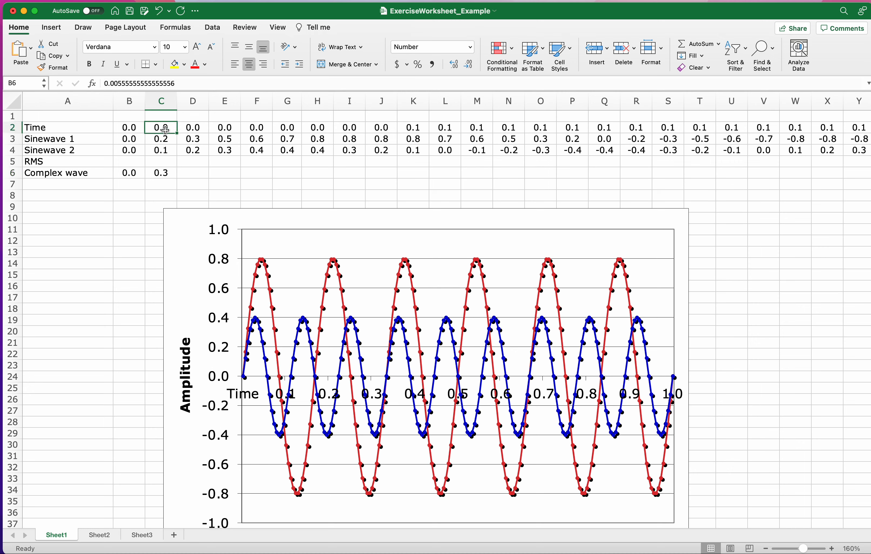
left_click(126, 128)
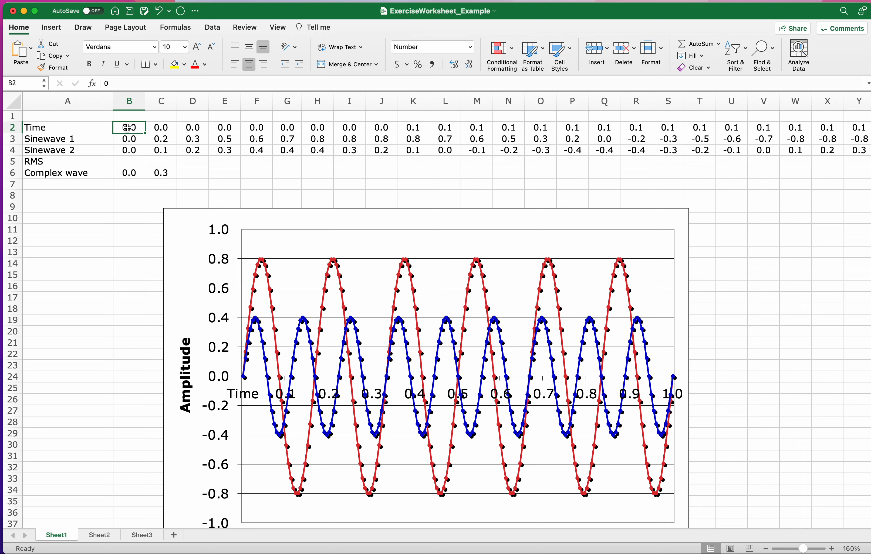
left_click(168, 129)
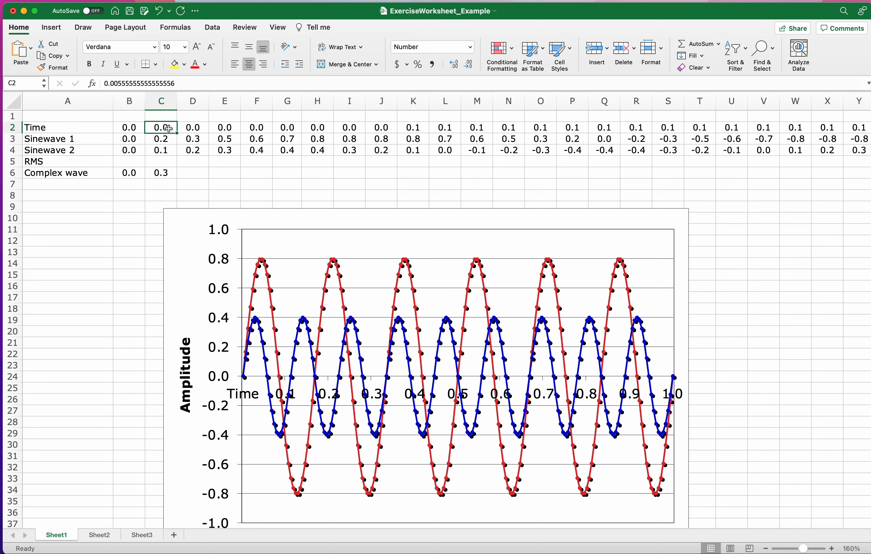
left_click(167, 171)
Fill the Complex wave formulas in B6:C6 along the row through P6.
left_click(136, 173)
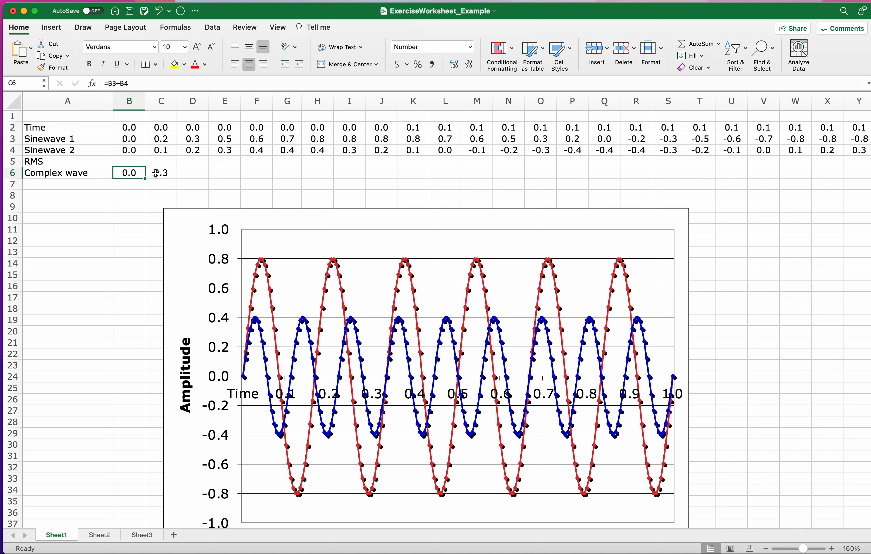
left_click_drag(155, 173, 161, 174)
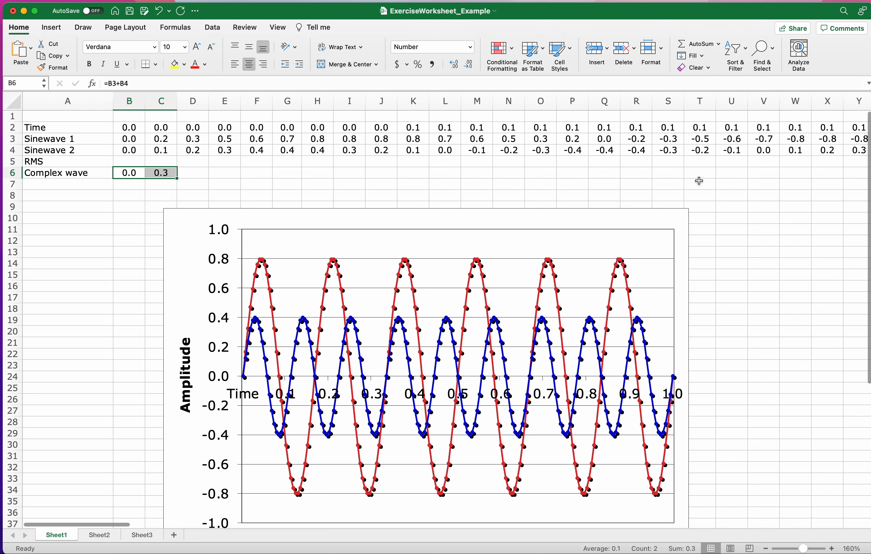
scroll(593, 252, "right", 20)
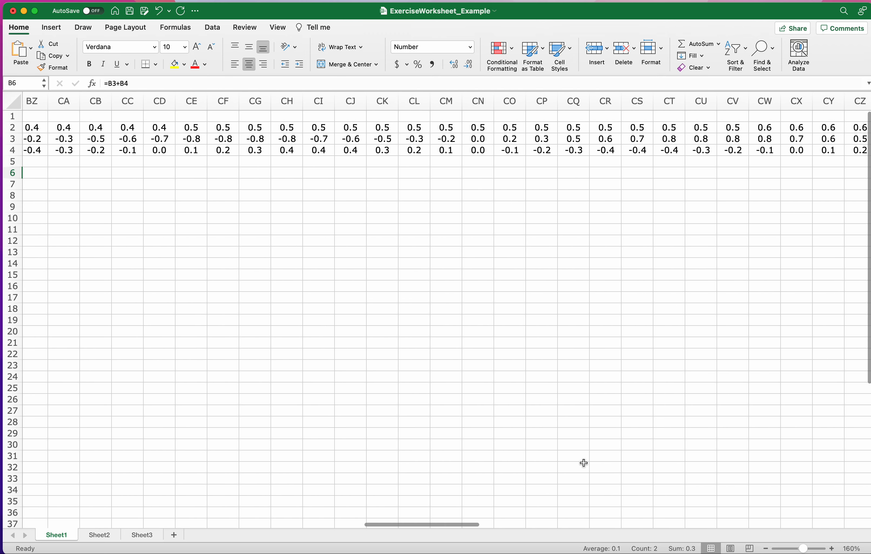
left_click_drag(443, 526, 102, 524)
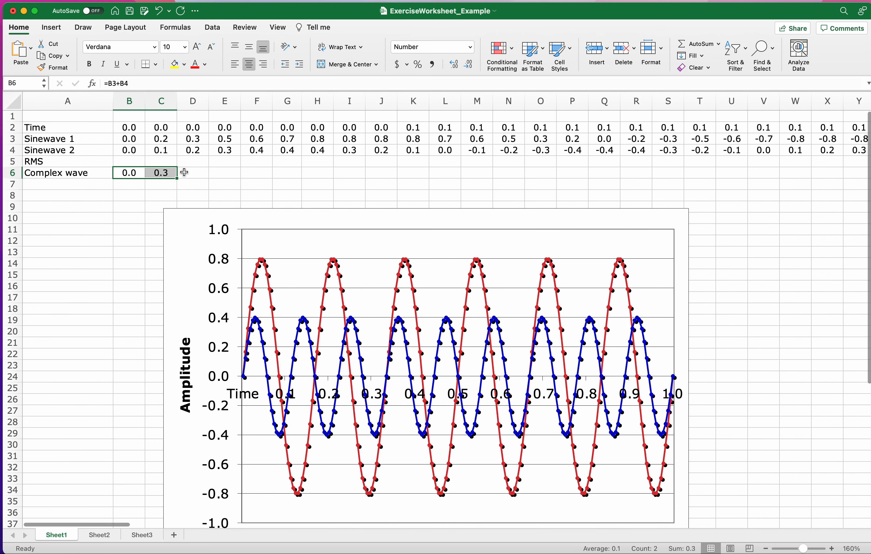
left_click_drag(132, 174, 162, 173)
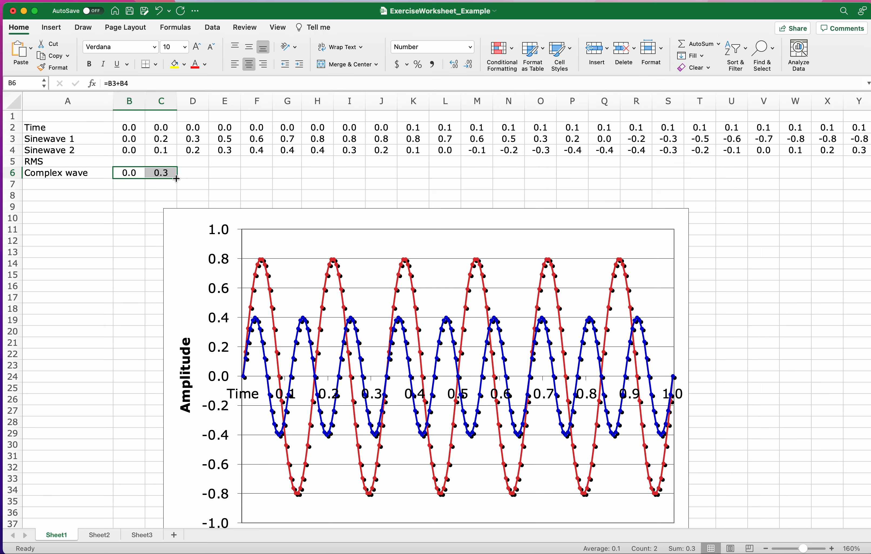
left_click_drag(178, 179, 177, 179)
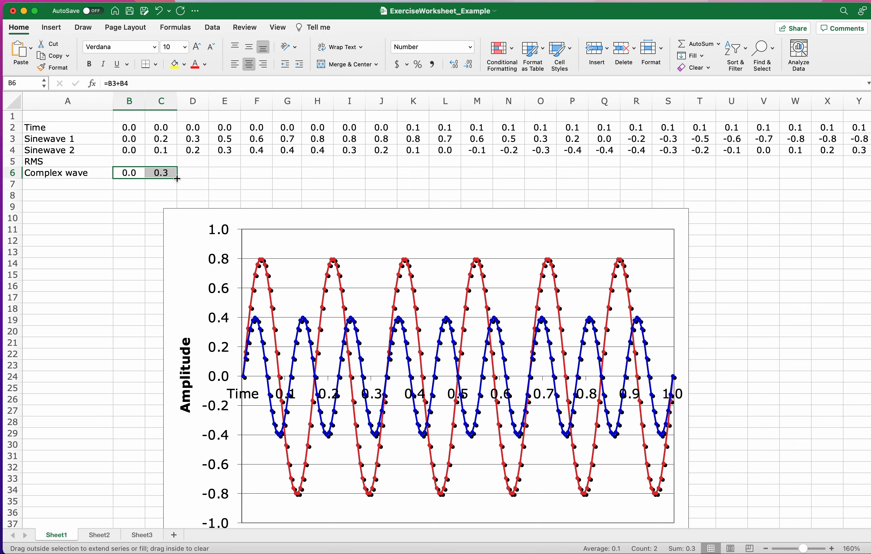
left_click_drag(180, 179, 580, 177)
Review the filled Complex wave range B6:P6 against the Time and Sinewave rows above it.
left_click_drag(582, 116, 118, 177)
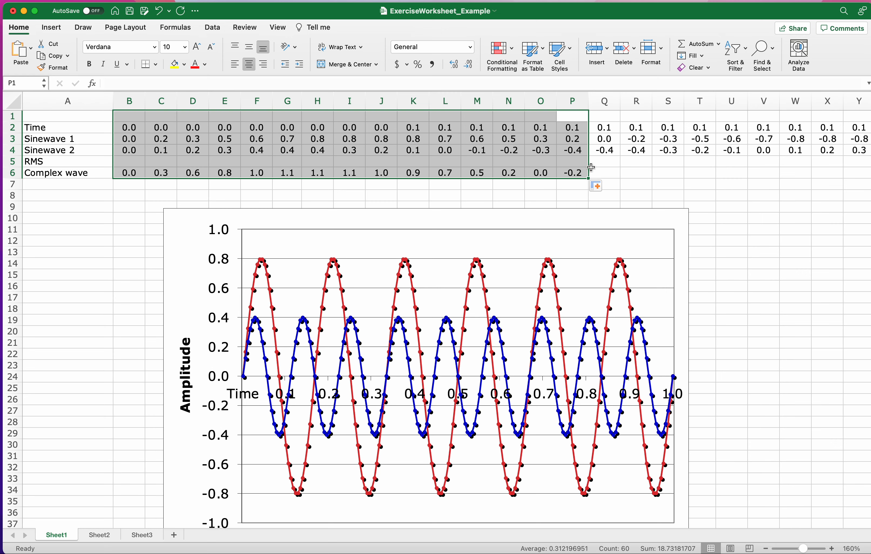
left_click(576, 173)
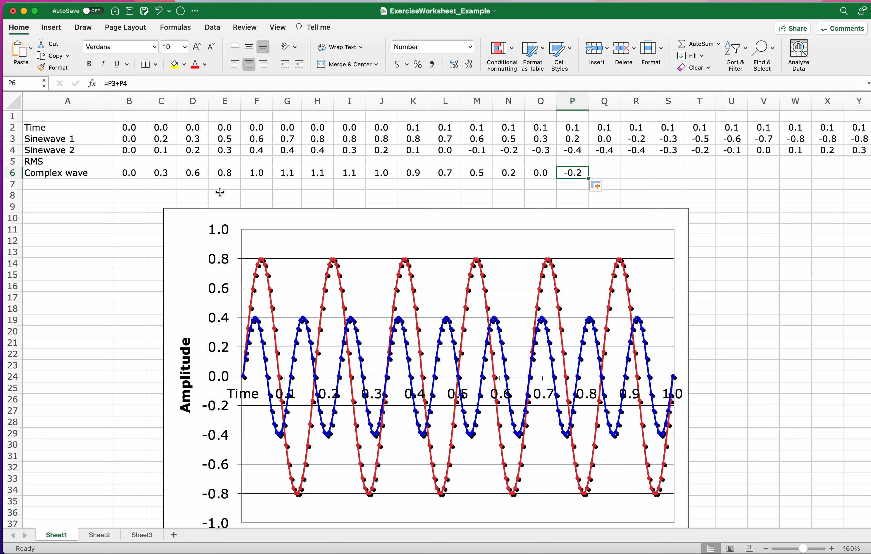
left_click_drag(126, 173, 160, 173)
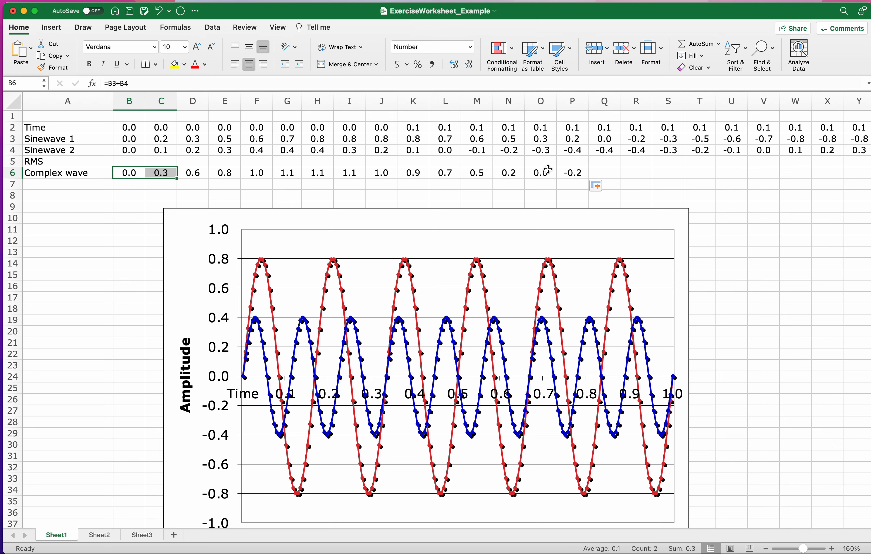
left_click(578, 172)
left_click_drag(136, 172, 575, 173)
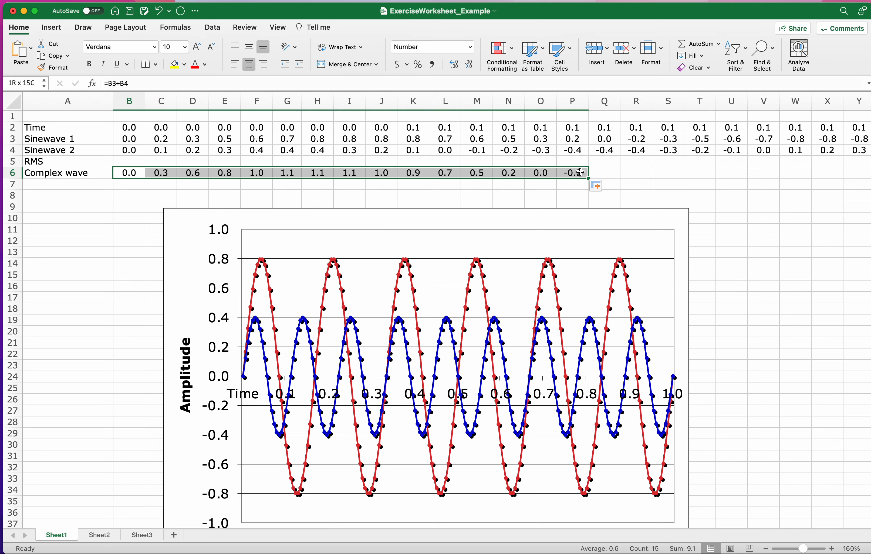
Inspect each Complex wave formula from C6 to P6 and the Time values in B2:P2.
left_click(160, 174)
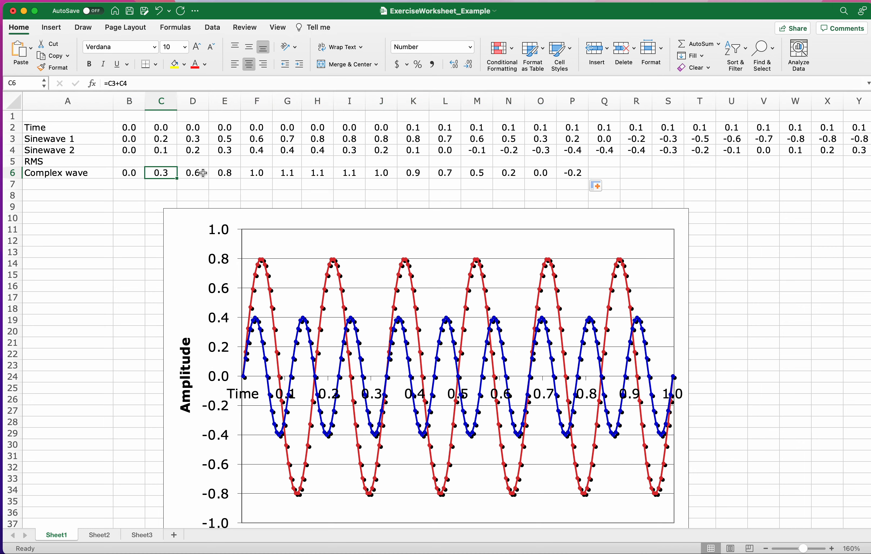
left_click(193, 173)
left_click(225, 173)
left_click(267, 176)
left_click(287, 173)
left_click(318, 174)
left_click(349, 173)
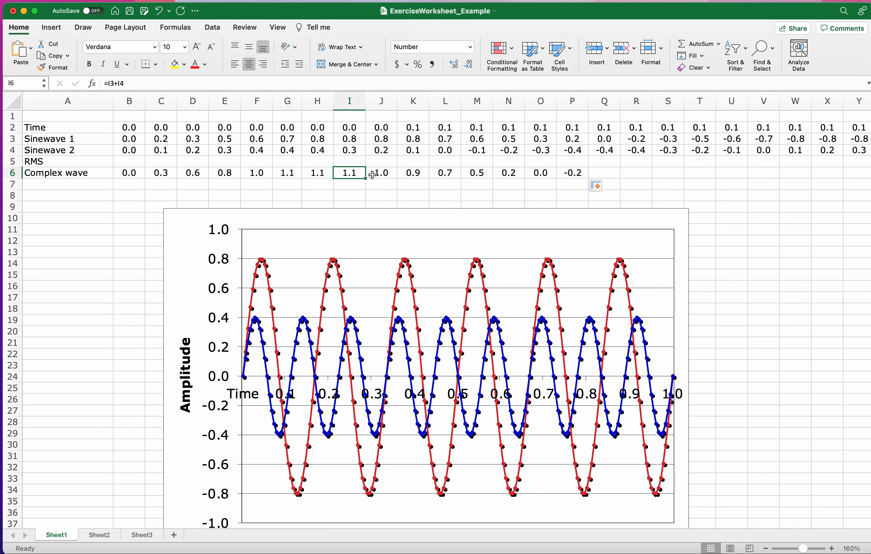
left_click(381, 173)
left_click(413, 173)
left_click(445, 173)
left_click(477, 173)
left_click(509, 173)
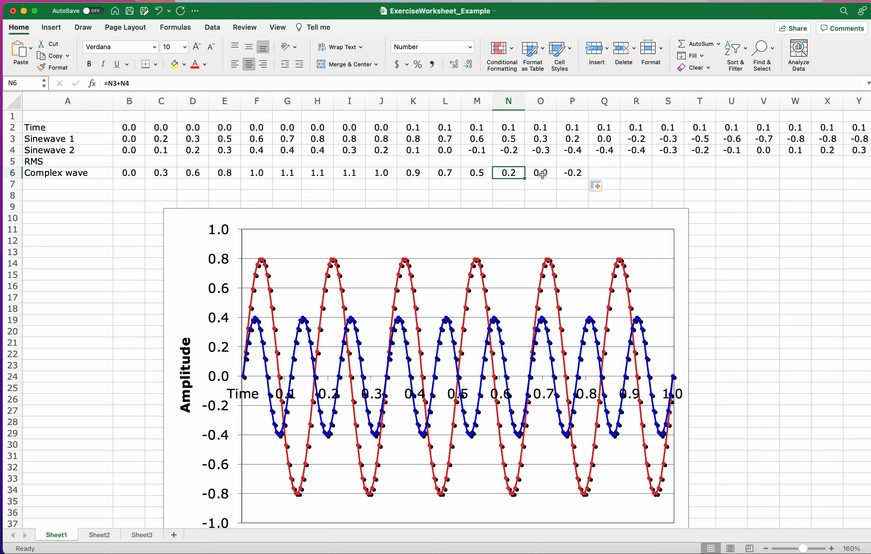
left_click(540, 174)
left_click(572, 173)
left_click_drag(573, 127, 117, 128)
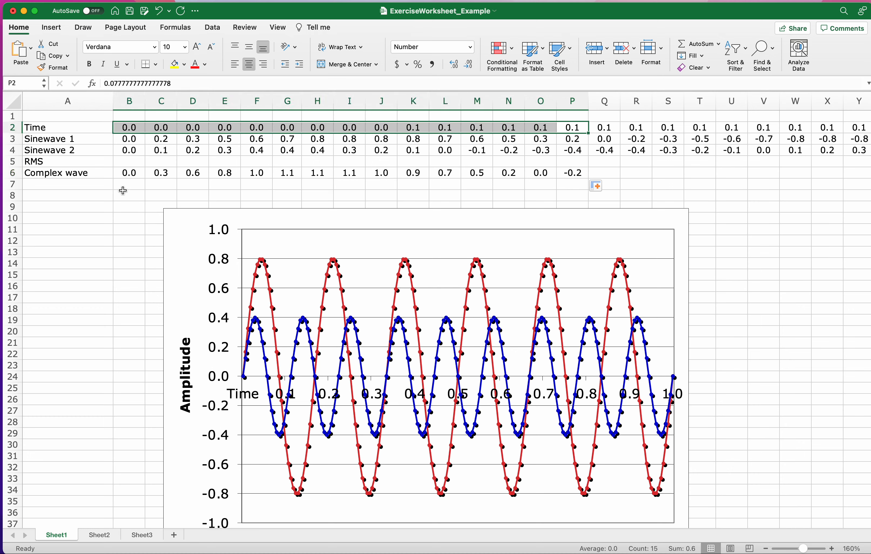
Add the row label "Square" in A7, below Complex wave.
left_click(102, 188)
type("Sqaure")
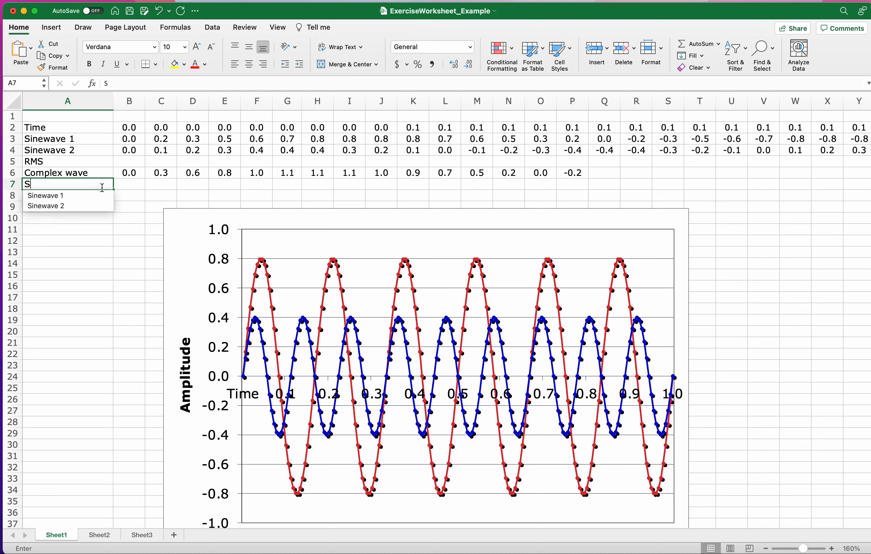
key("BackSpace")
key("BackSpace")
key("BackSpace")
key("BackSpace")
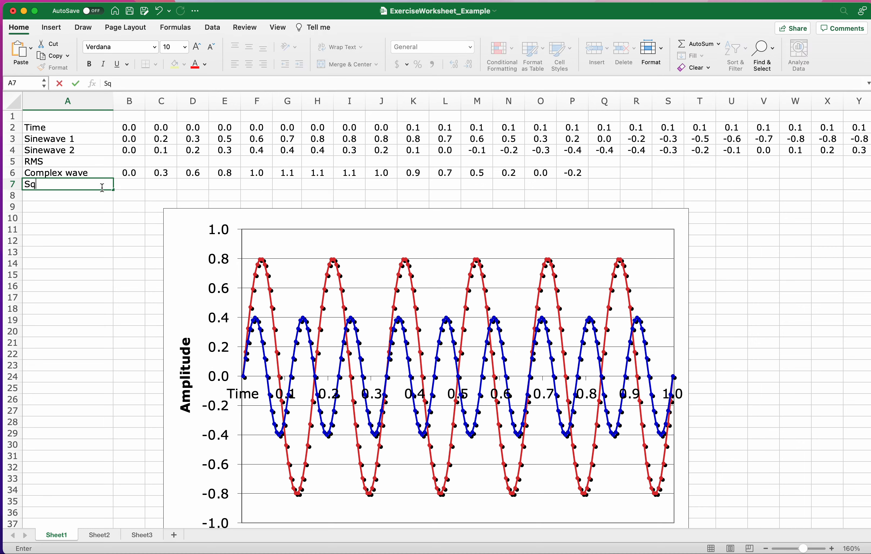
type("uear")
key("BackSpace")
key("BackSpace")
type("re")
key("Return")
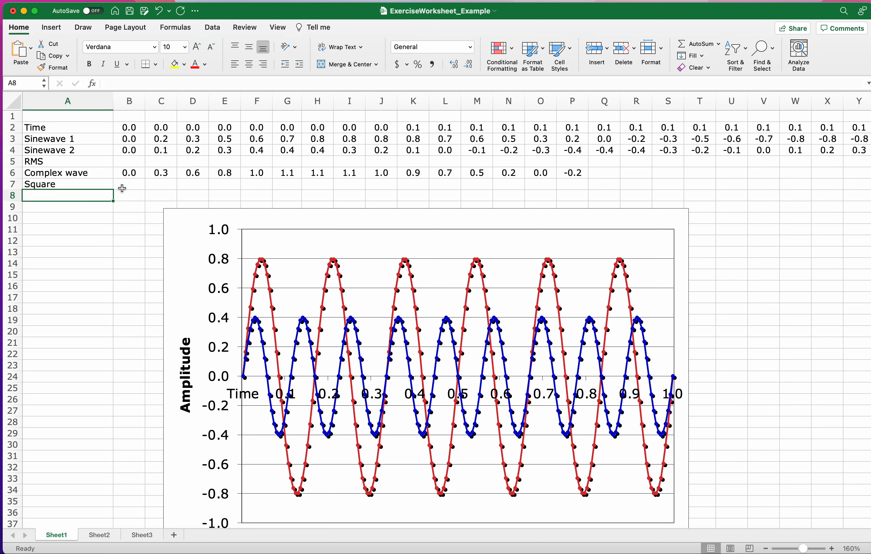
Enter the formula =B6*B6 in B7 to square the first Complex wave value.
left_click(134, 186)
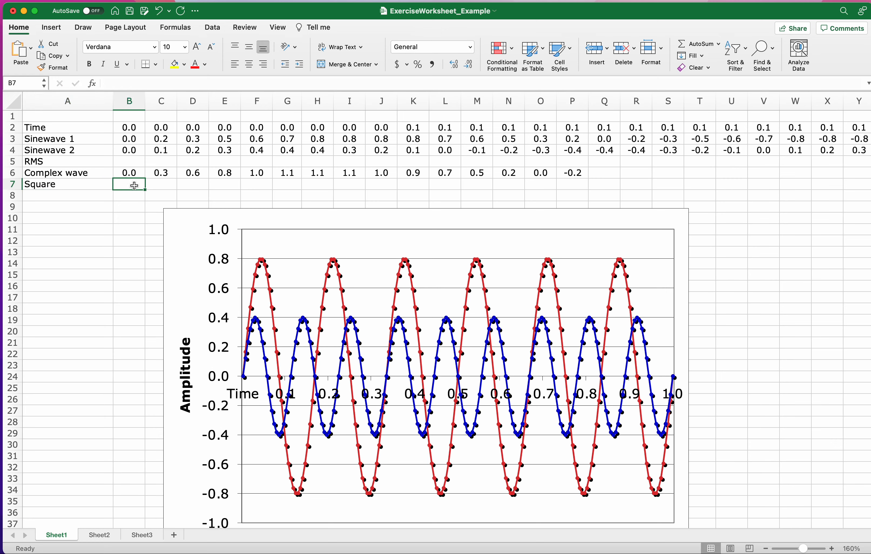
left_click(137, 173)
left_click(136, 184)
type("=")
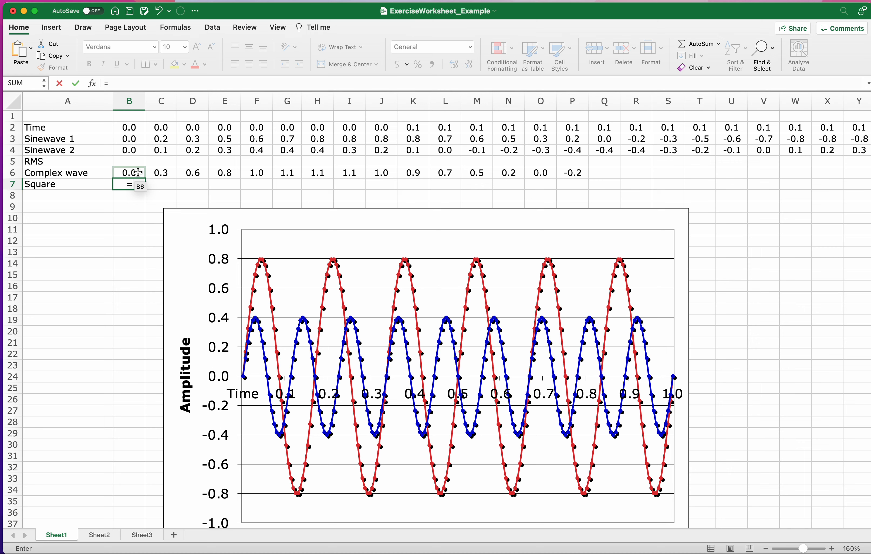
left_click(138, 172)
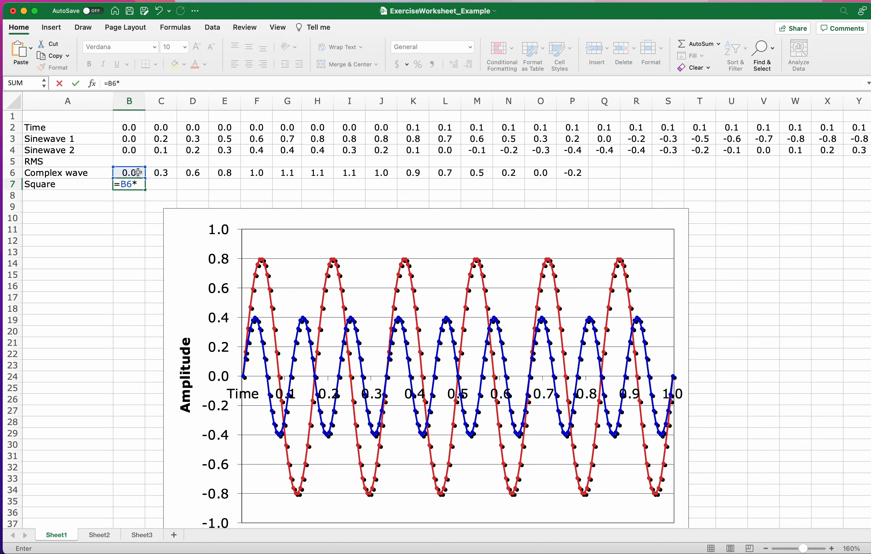
type("B")
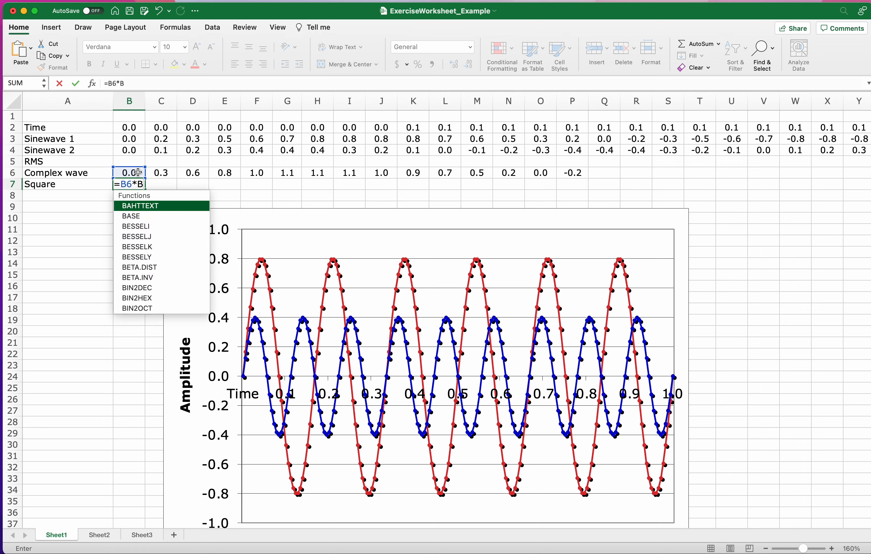
type("6")
key("Return")
left_click(137, 181)
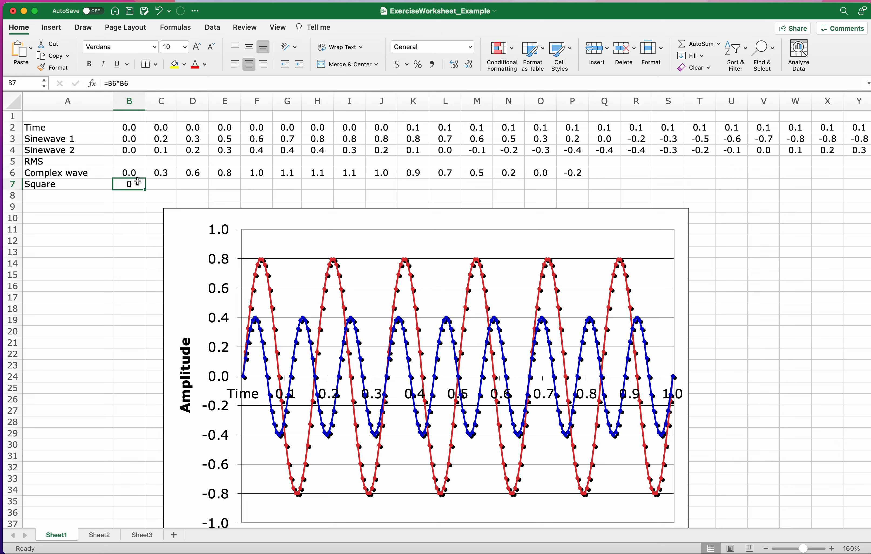
left_click_drag(130, 84, 102, 85)
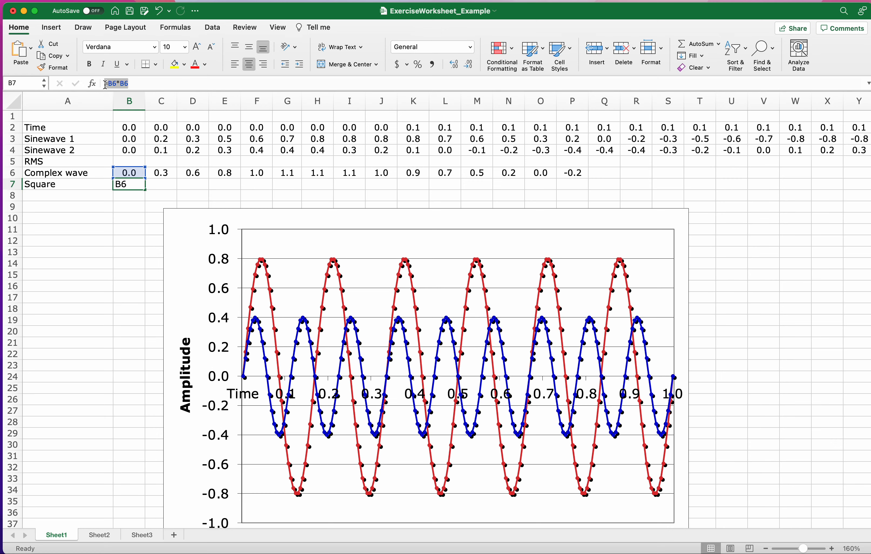
left_click(160, 185)
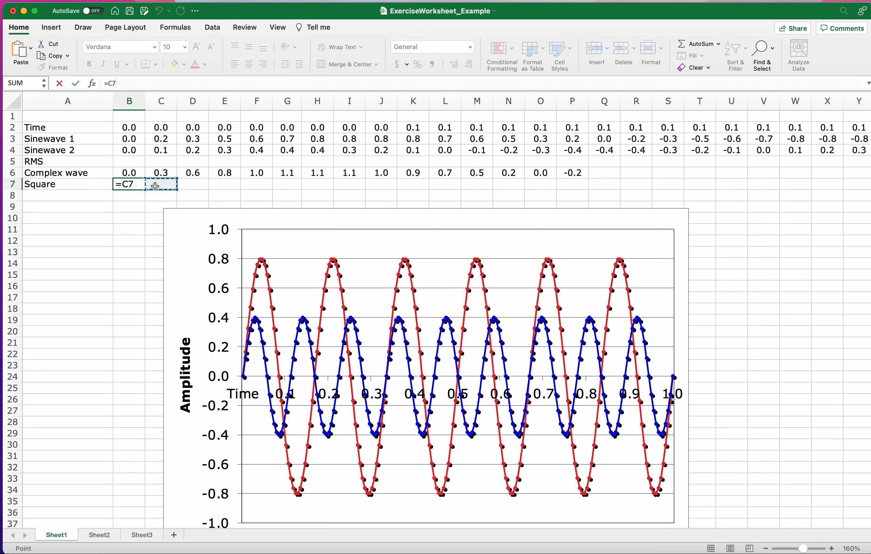
key("Return")
Replace the formula in B7 with =B6*B6.
left_click(136, 185)
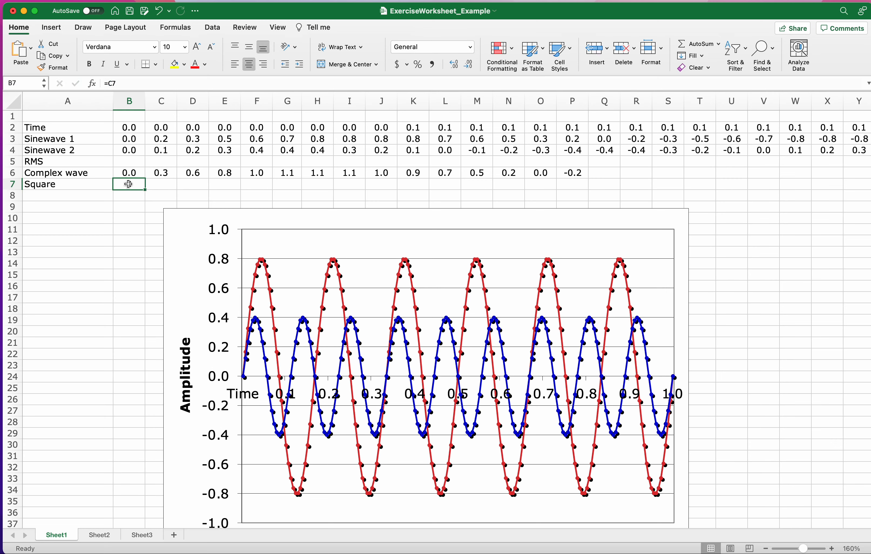
double_click(118, 81)
key("BackSpace")
type("B")
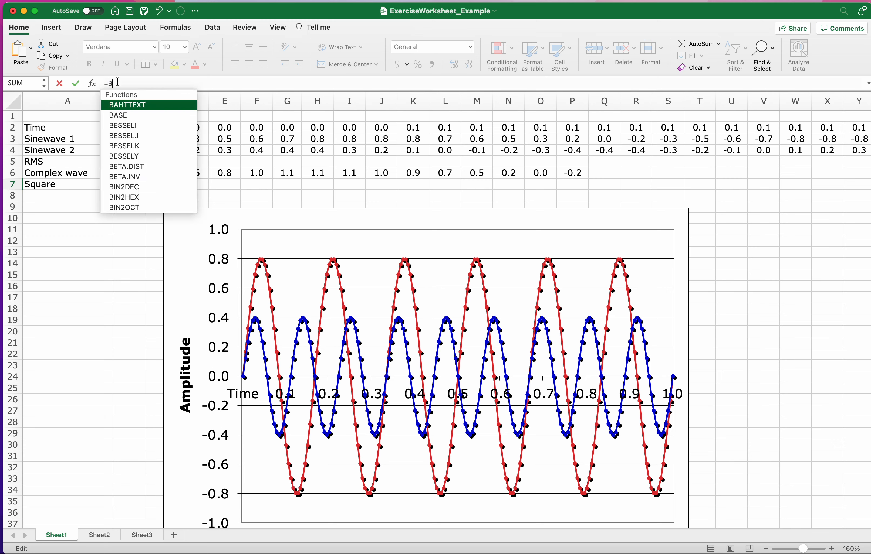
type("6*B6")
key("Return")
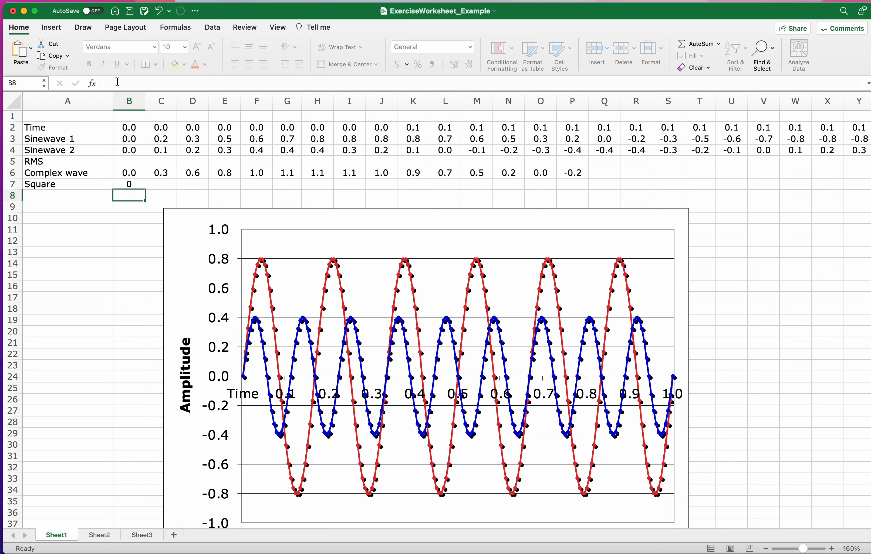
Fill the Square formula from B7 along the row through P7.
left_click(155, 186)
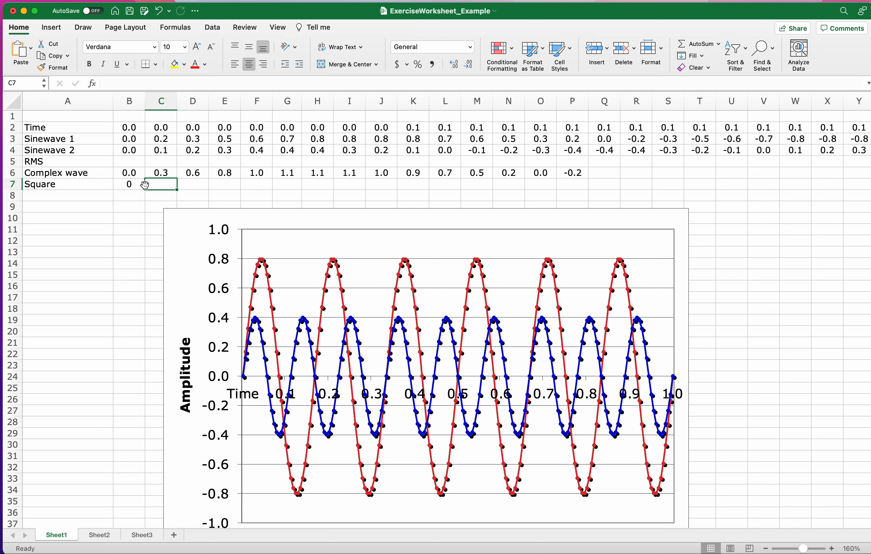
left_click(142, 185)
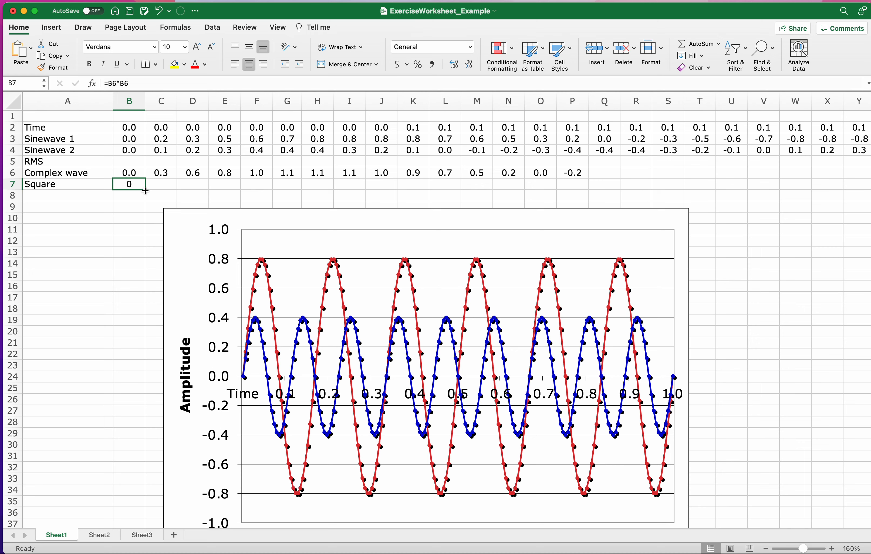
left_click_drag(146, 192, 584, 190)
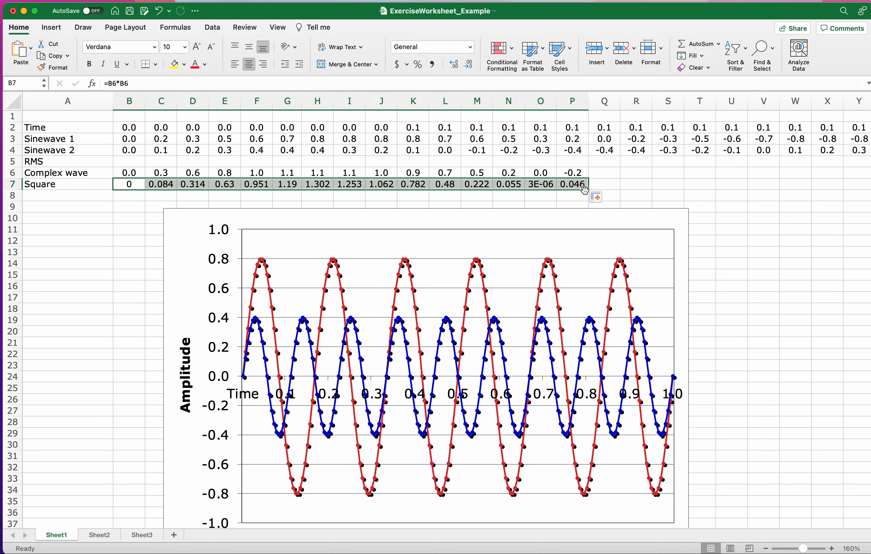
Check the Square formulas in C7, D7, E7, O7 and P7 against the Complex wave cells above.
left_click(152, 185)
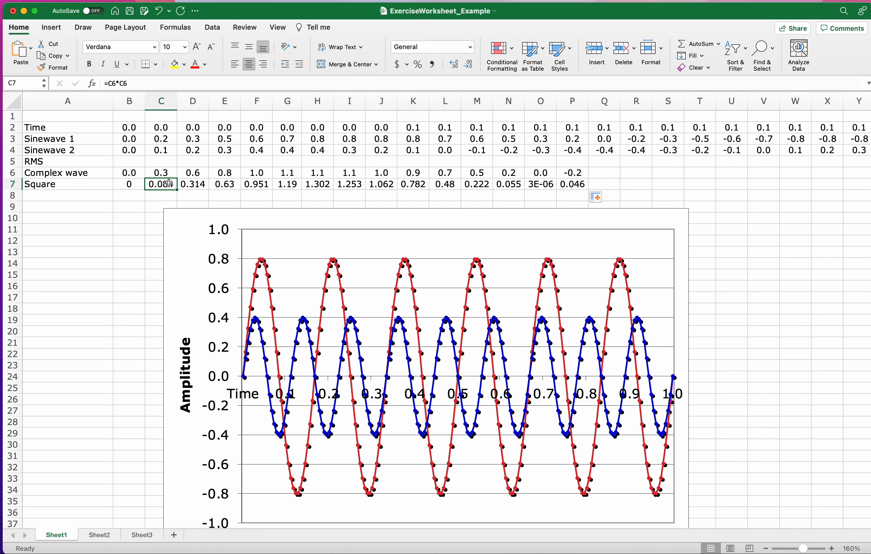
left_click(205, 185)
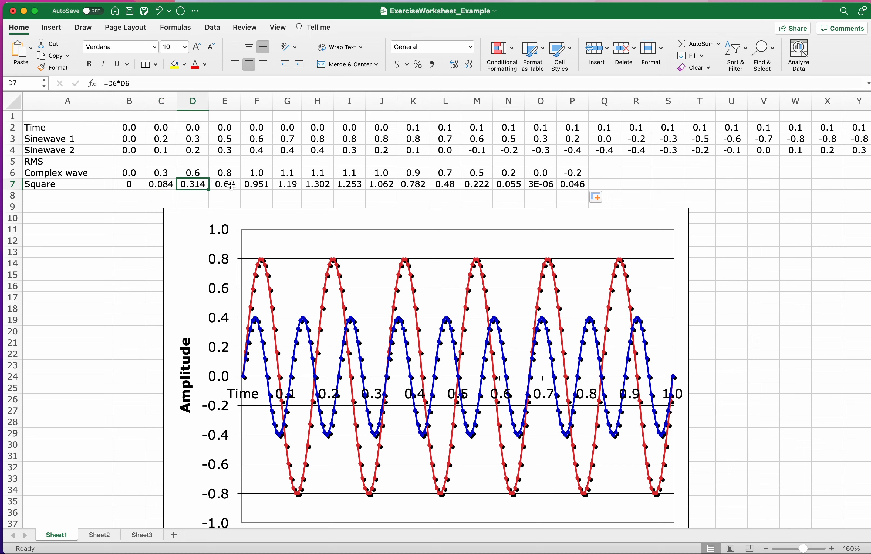
left_click(231, 186)
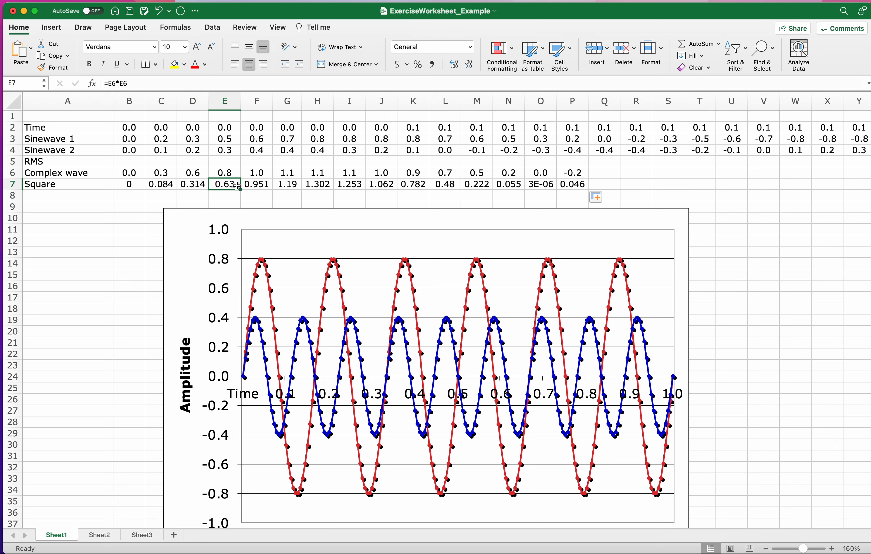
left_click(586, 187)
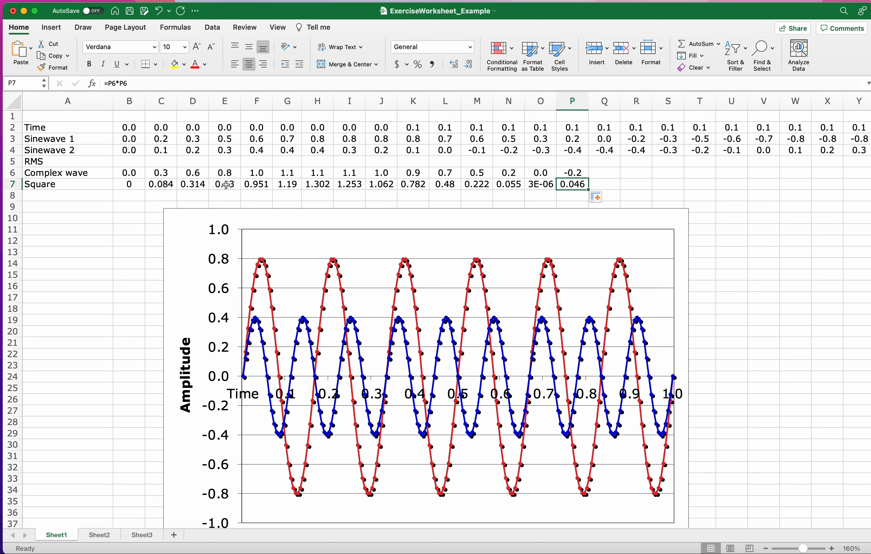
left_click_drag(198, 184, 580, 186)
left_click(541, 185)
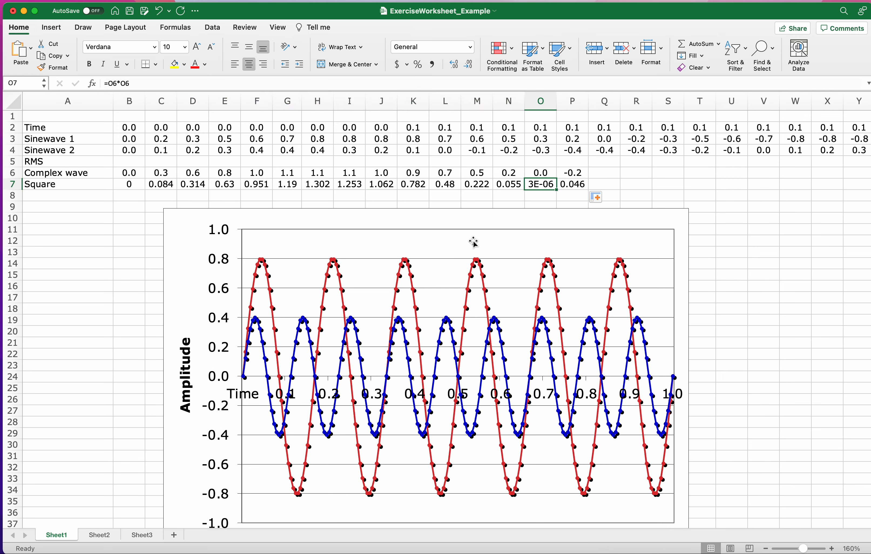
Move the chart down by about one row to leave more space beneath the Square row.
left_click(458, 216)
left_click_drag(458, 215, 458, 230)
left_click(56, 195)
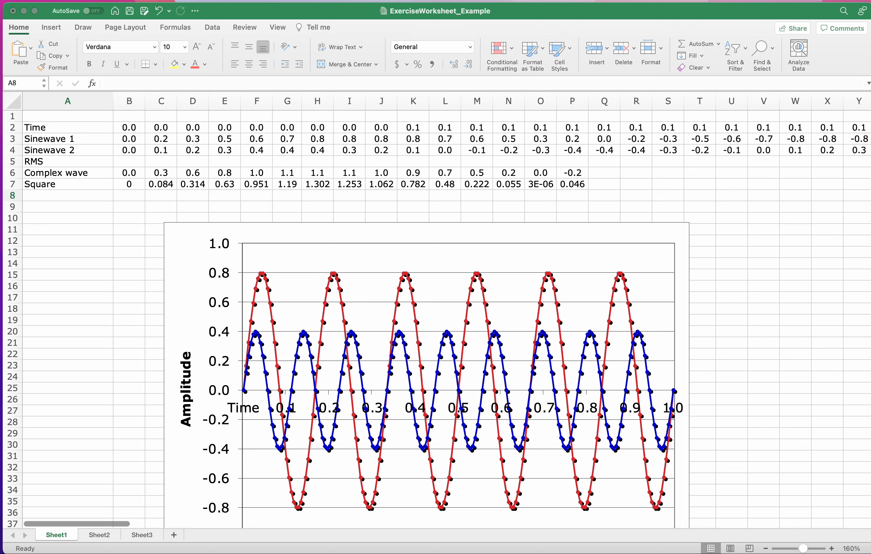
Enter the label Average all the squared values in A8 and widen column A to fit it.
left_click(42, 201)
type("Average ")
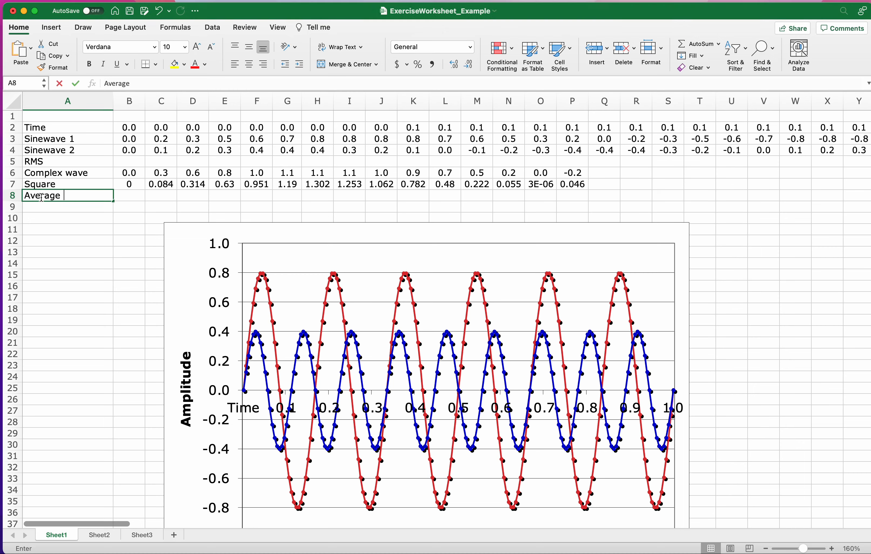
type("all the squ")
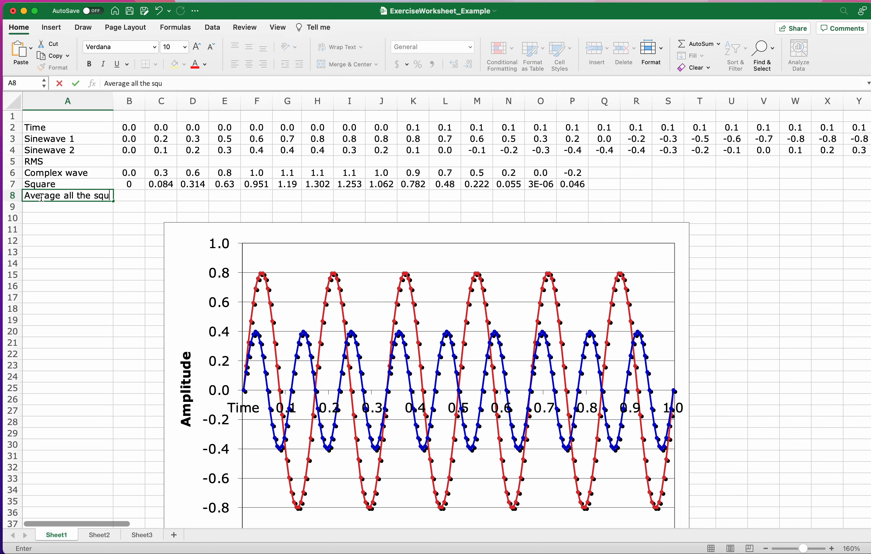
type("ared values")
key("Return")
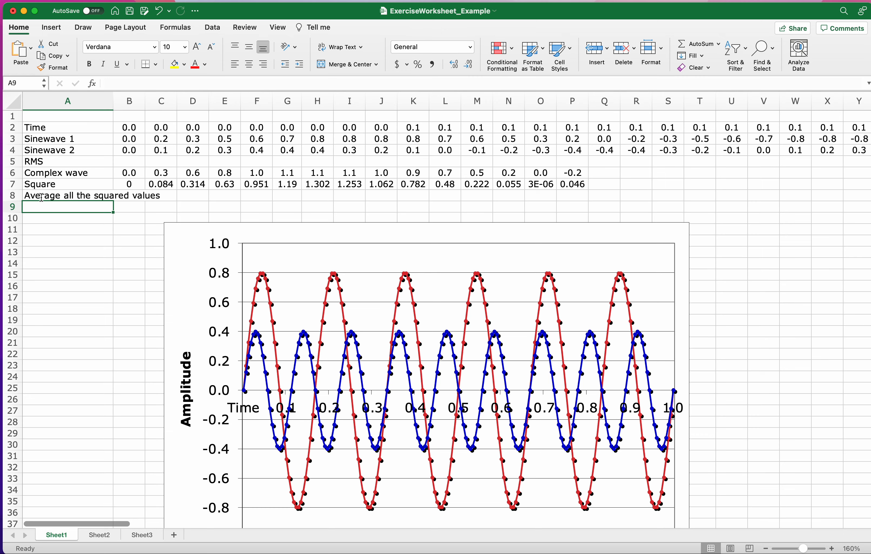
left_click(139, 193)
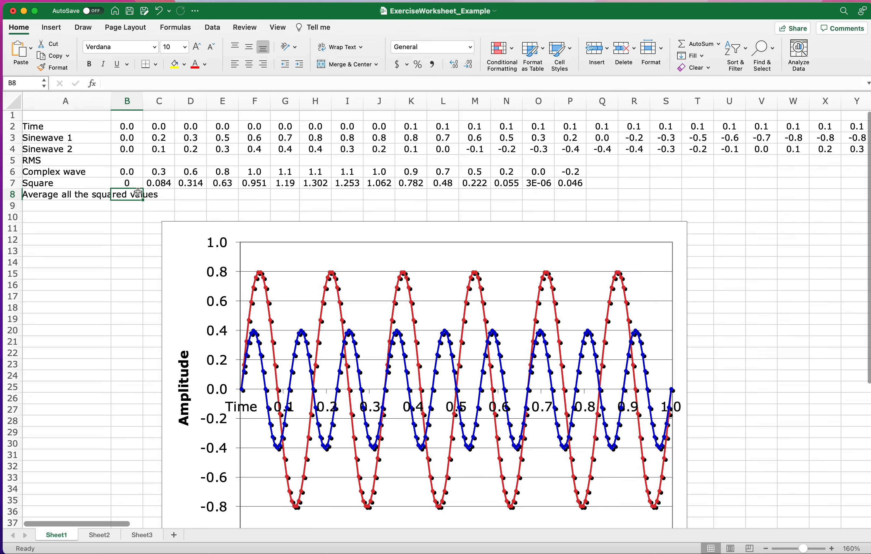
left_click_drag(111, 107, 164, 109)
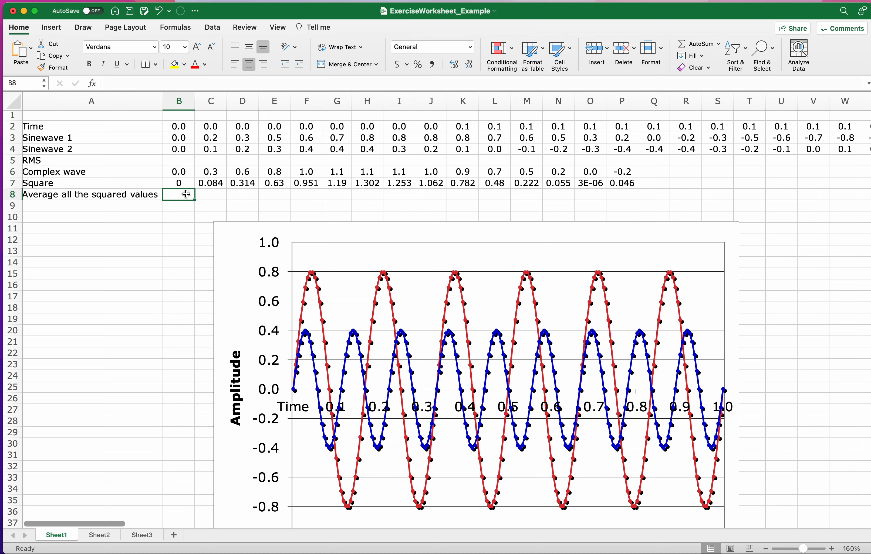
Enter the formula =AVERAGE(B7:P7) in B8 to average the Square row.
type("=")
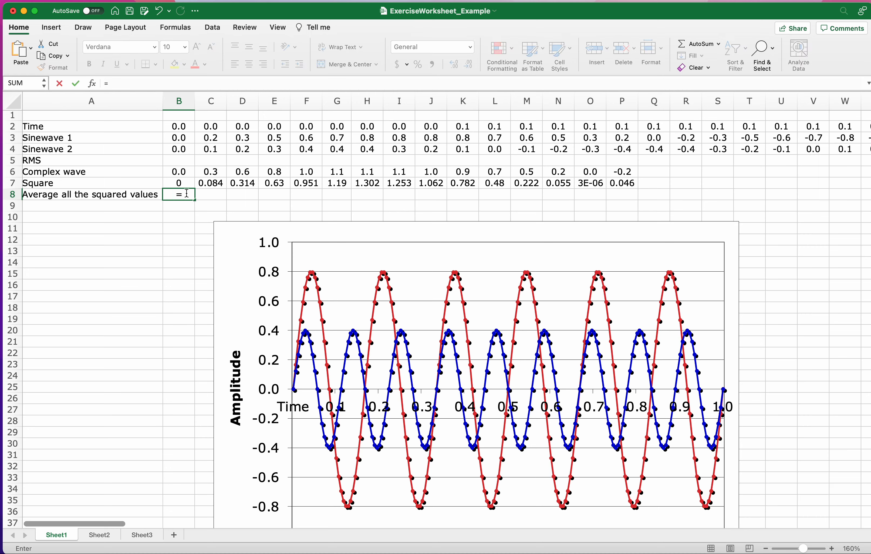
left_click(150, 79)
type("Av")
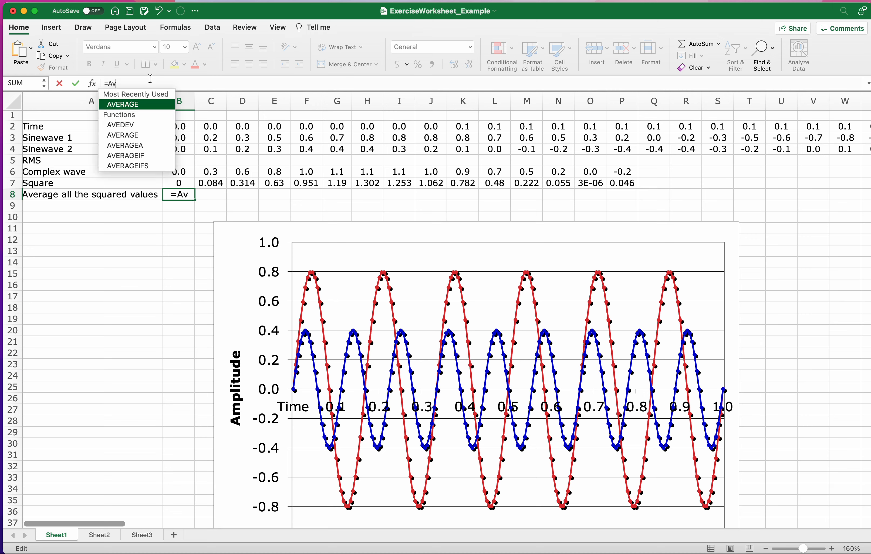
type("erage")
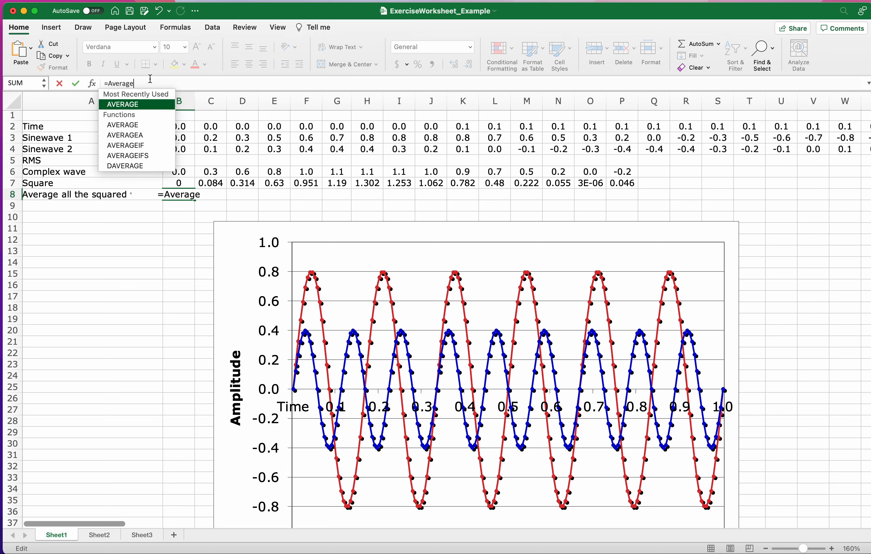
double_click(131, 105)
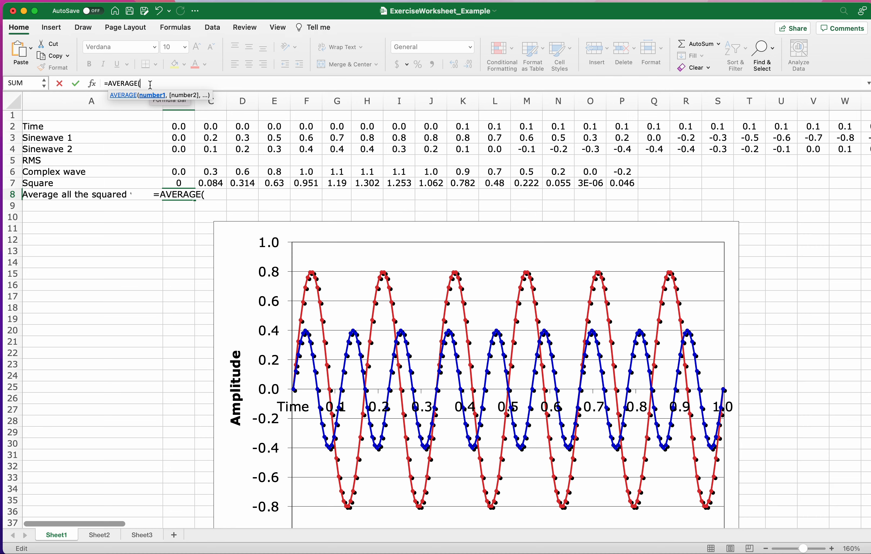
left_click(181, 182)
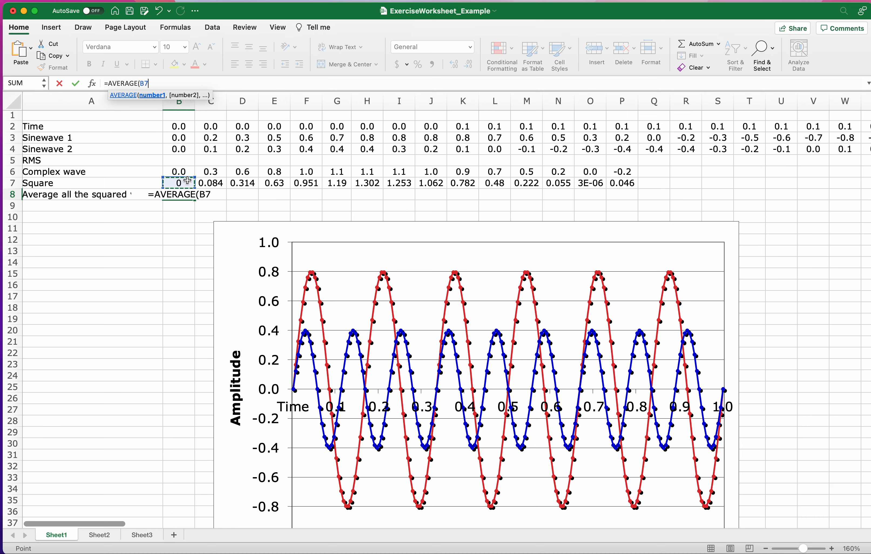
type(":")
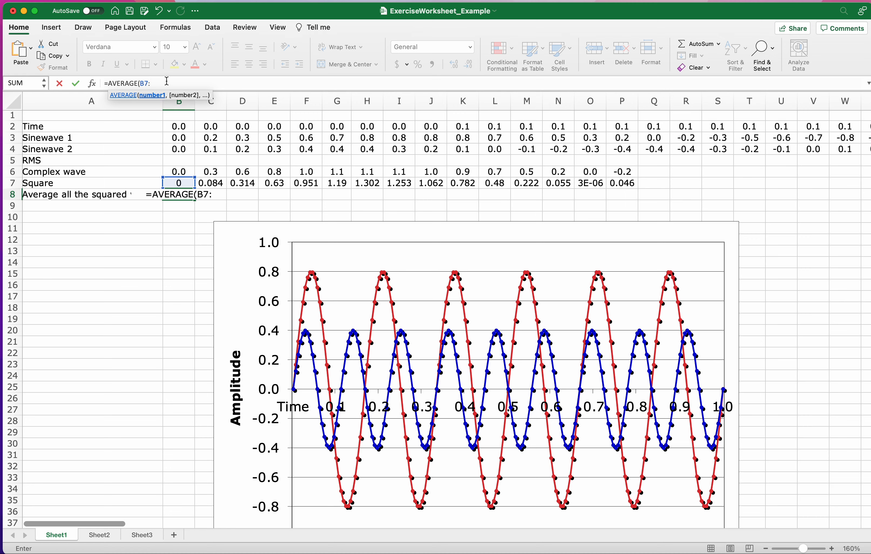
type("P7")
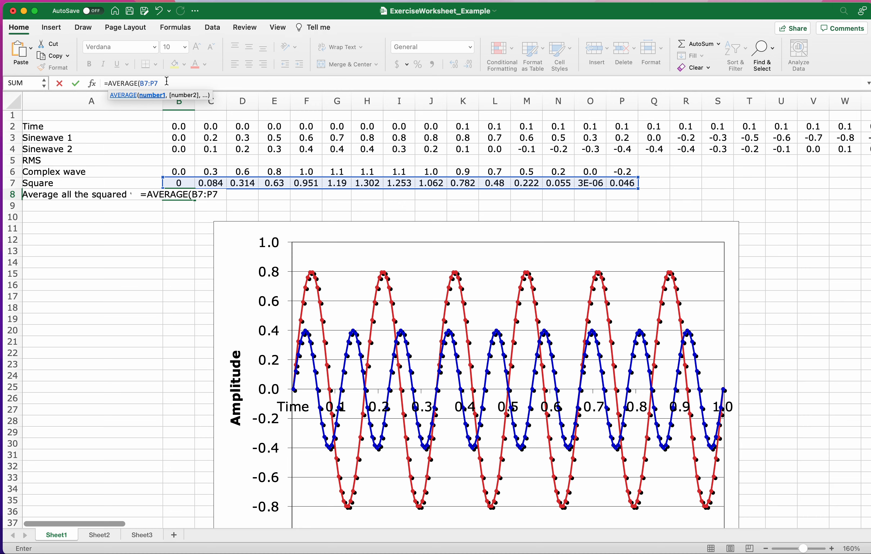
type(")")
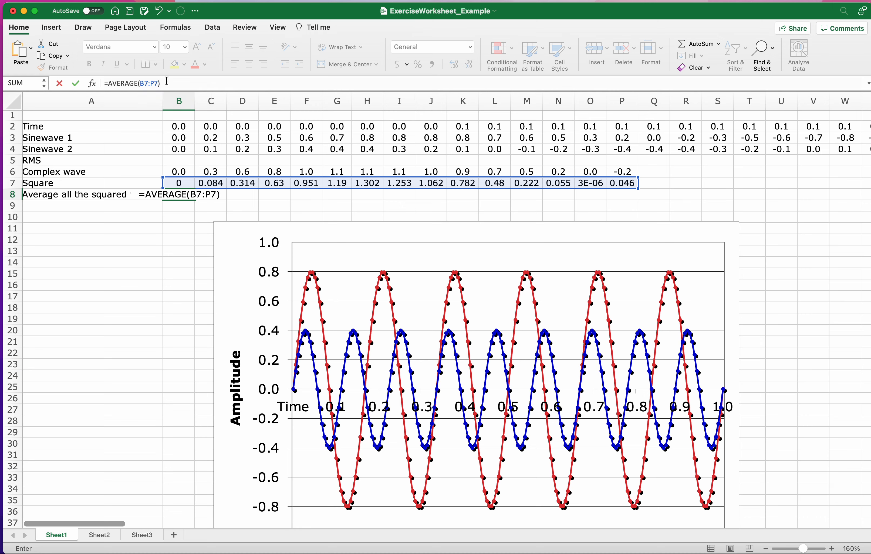
key("Return")
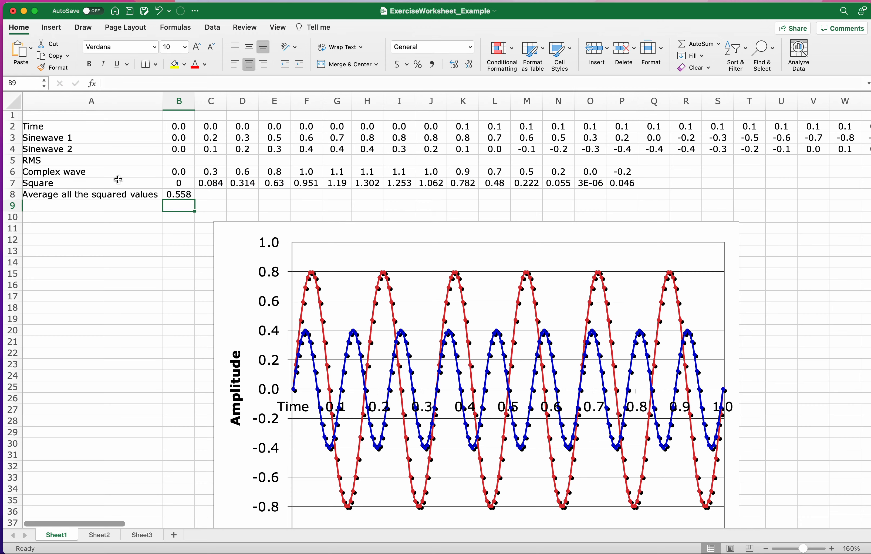
left_click(188, 196)
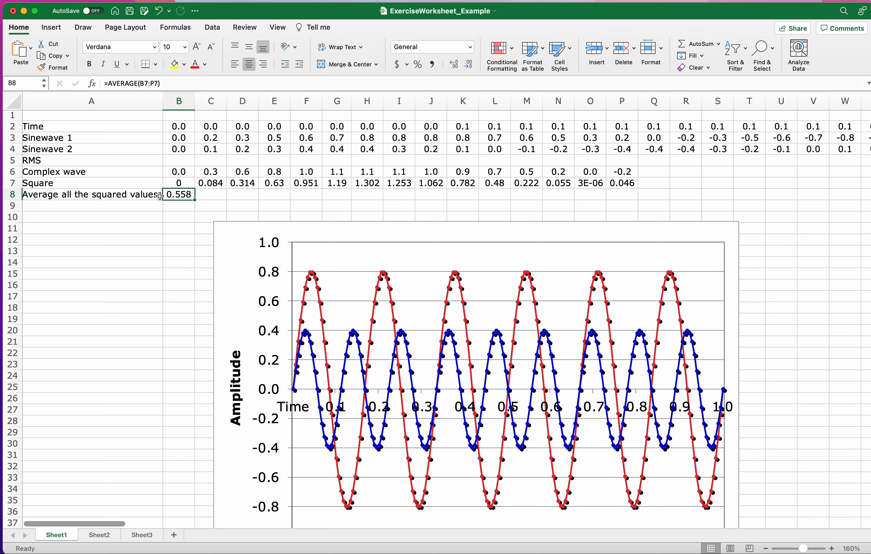
Enter the label Square root of the average in A9.
left_click(135, 204)
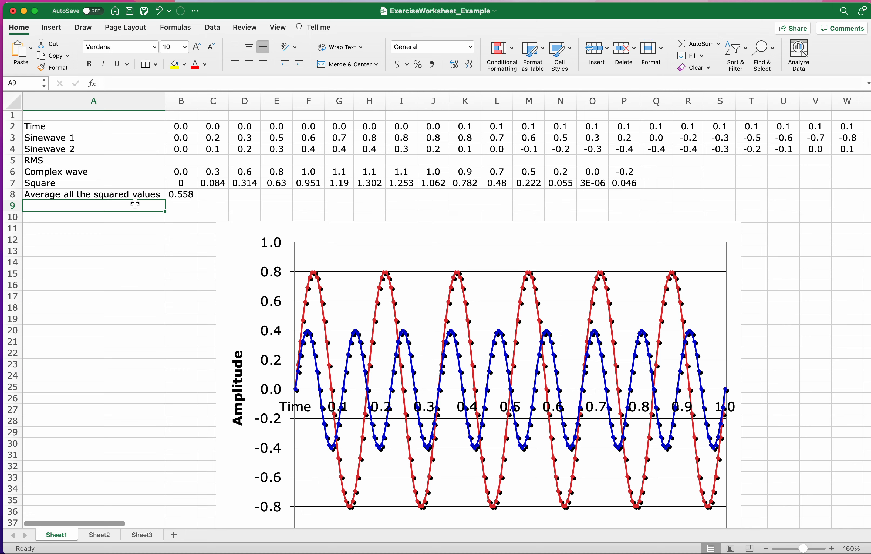
type("Sq")
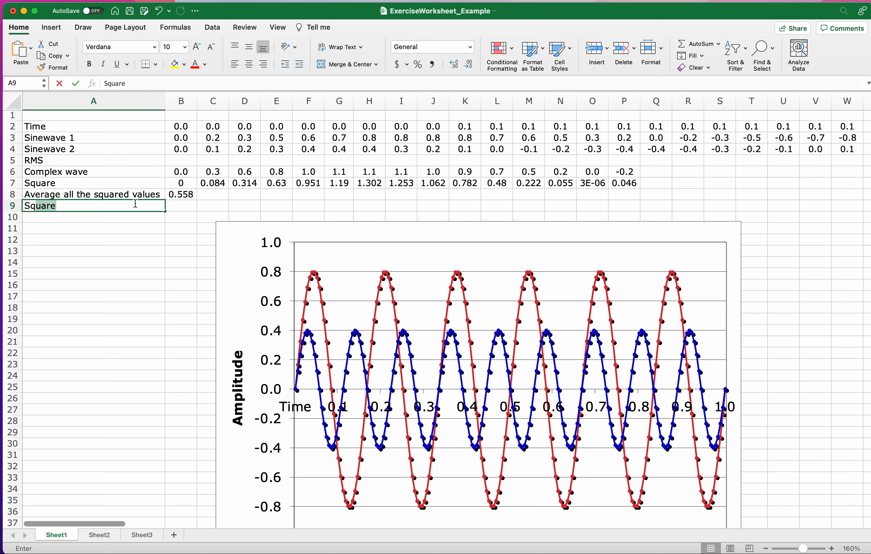
key("BackSpace")
type("uare")
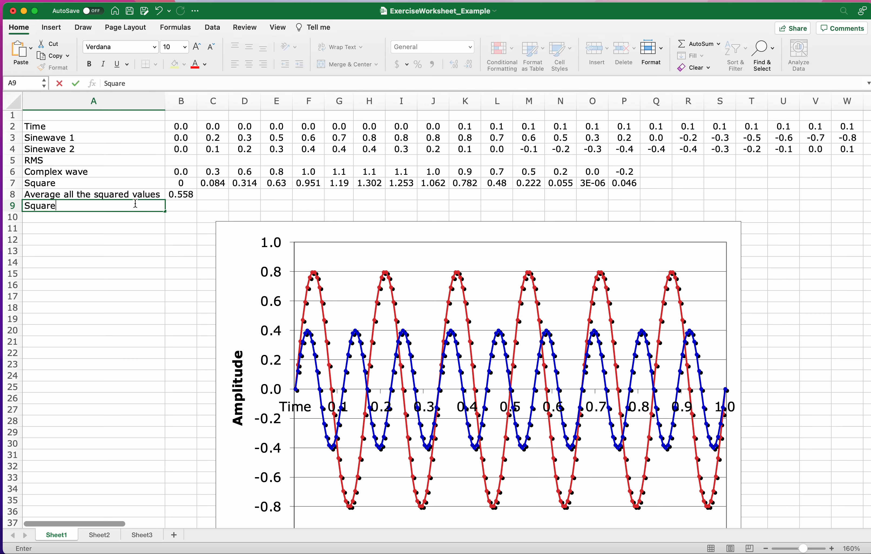
key("BackSpace")
type("root")
key("BackSpace")
key("BackSpace")
key("BackSpace")
key("BackSpace")
type("root of the average")
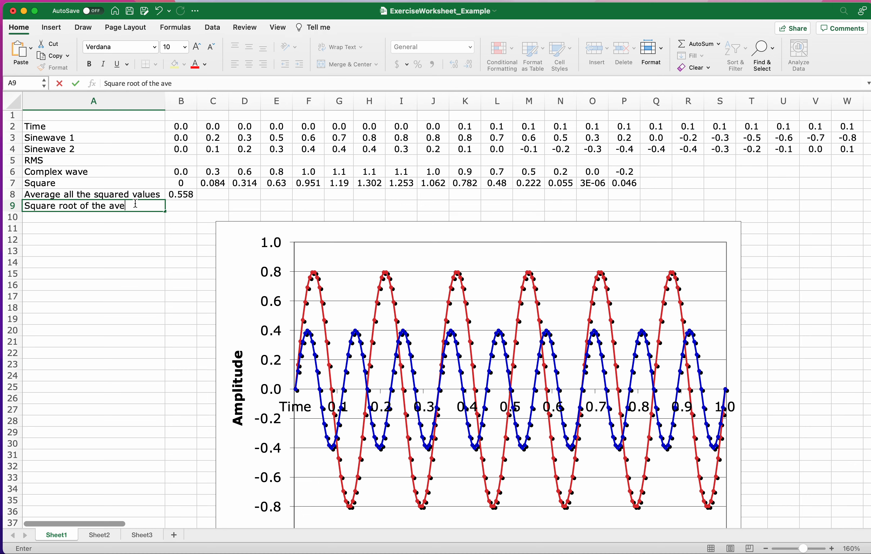
left_click(177, 194)
Enter the formula =SQRT(B8) in B9 to take the square root of the average.
left_click(185, 207)
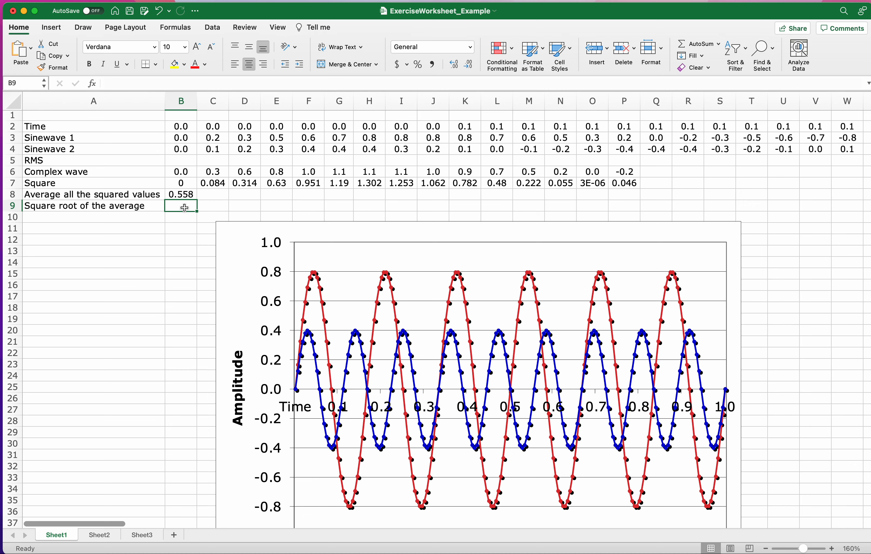
type("=")
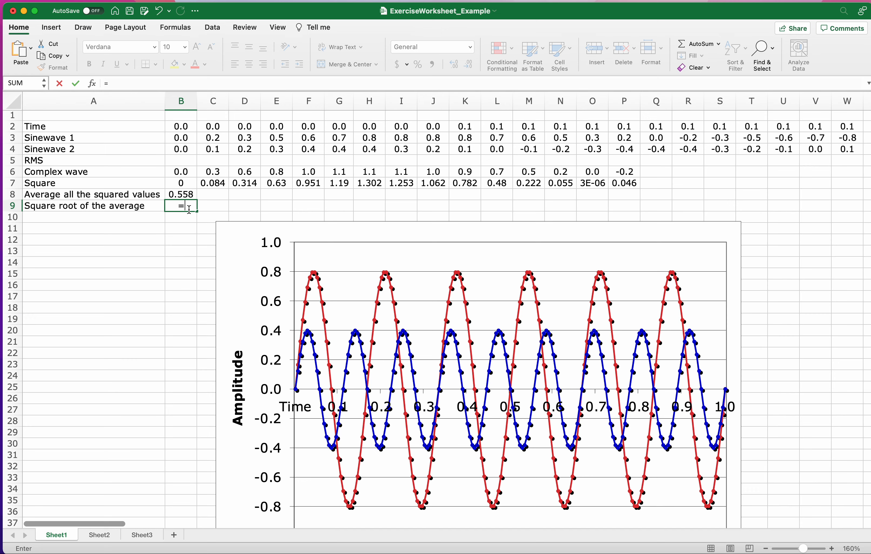
left_click(184, 210)
type("S")
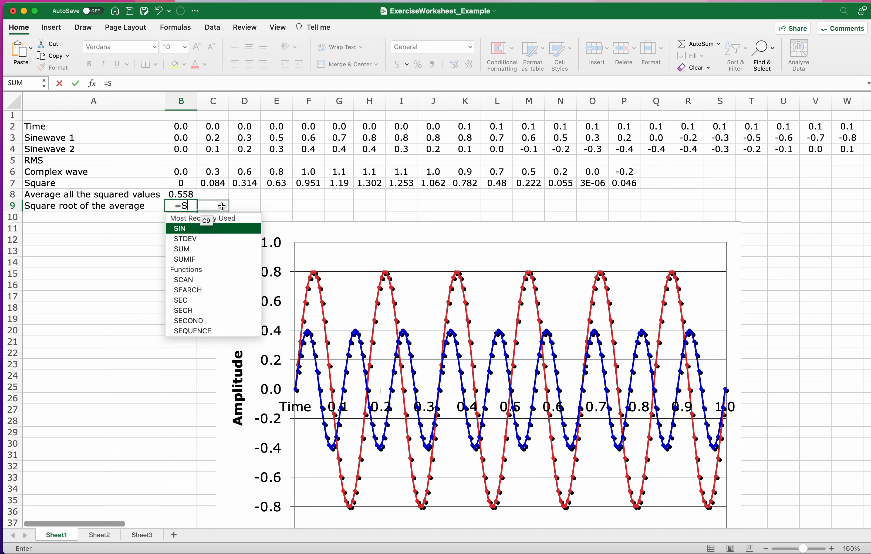
type("QRT")
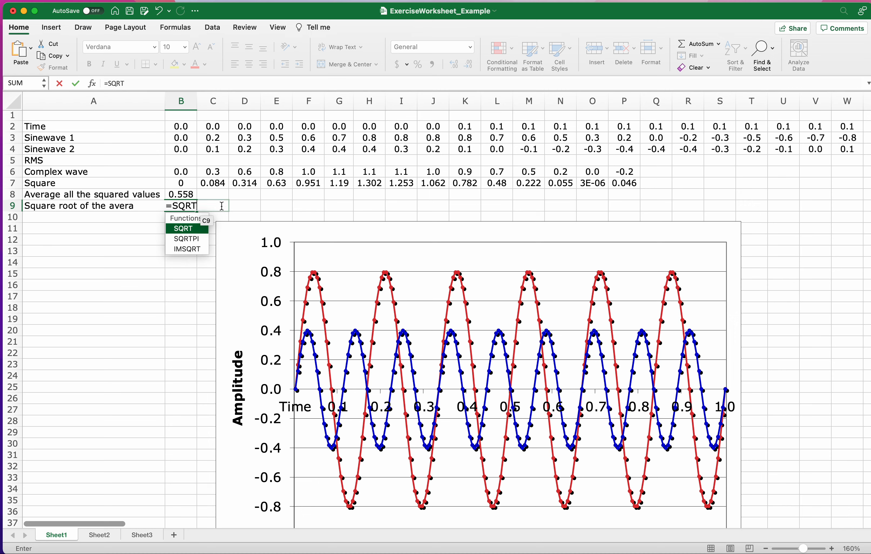
double_click(183, 229)
left_click(180, 194)
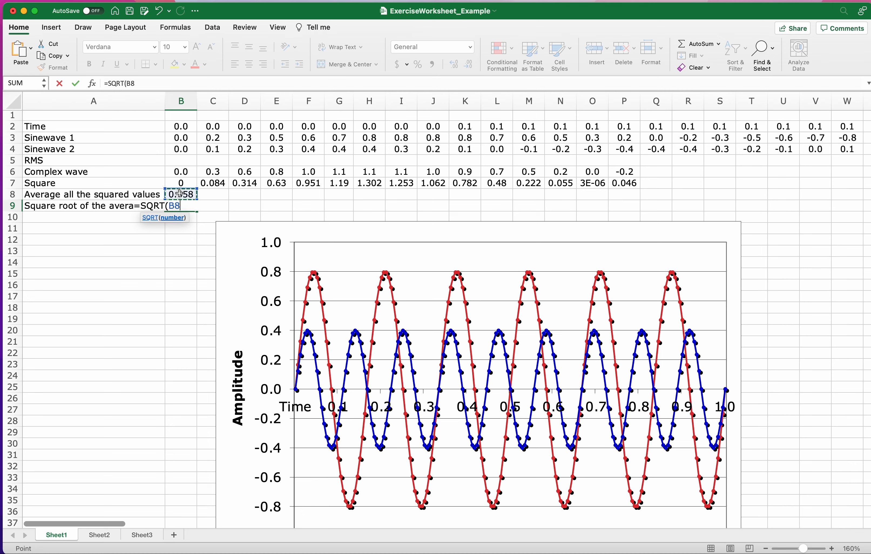
type(")")
key("Return")
left_click(179, 205)
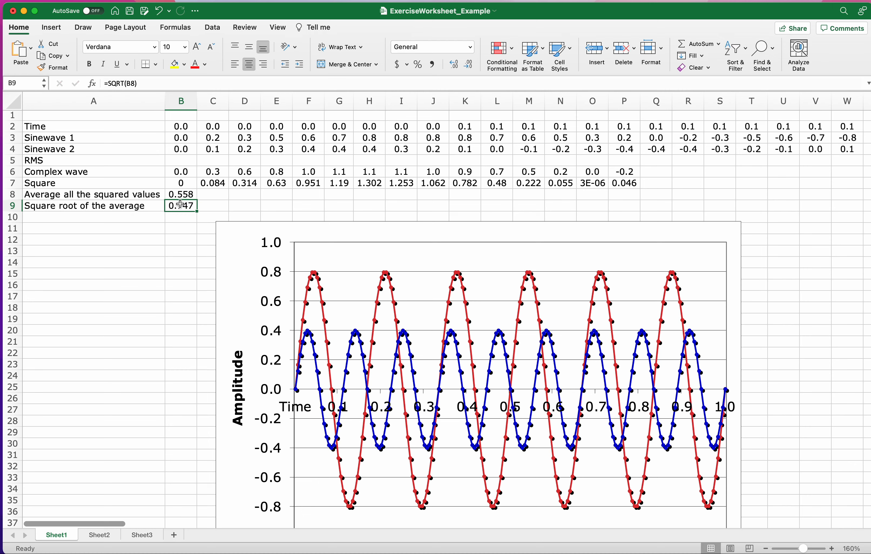
left_click_drag(112, 207, 181, 206)
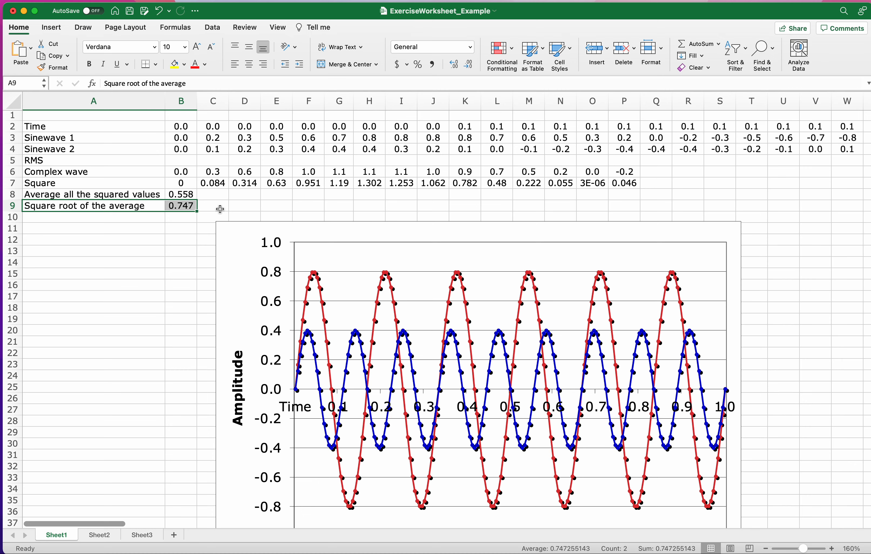
left_click(168, 208)
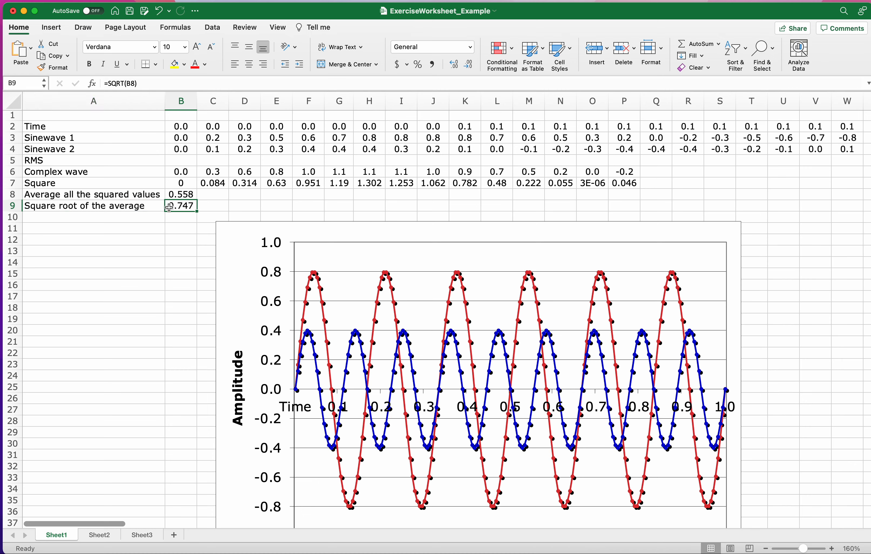
double_click(121, 206)
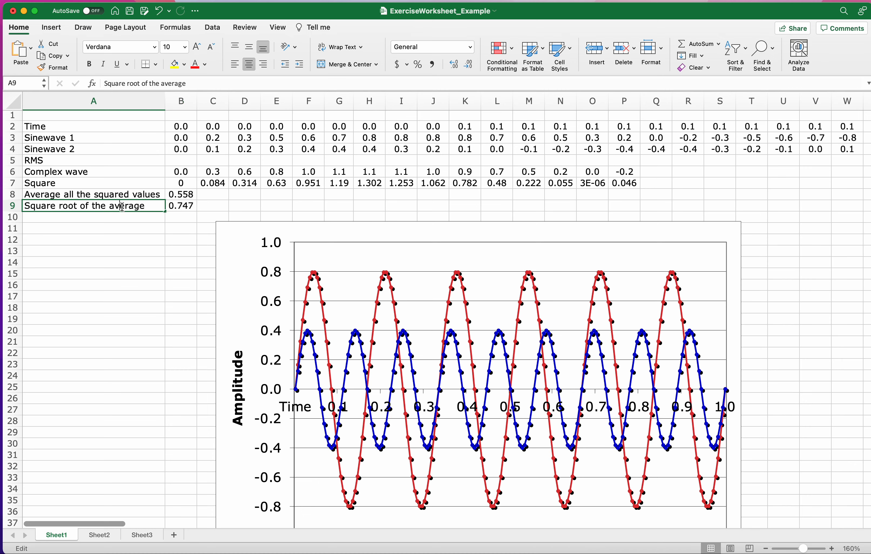
key("Tab")
key("Return")
Copy the RMS label from A5 into A10.
left_click(75, 159)
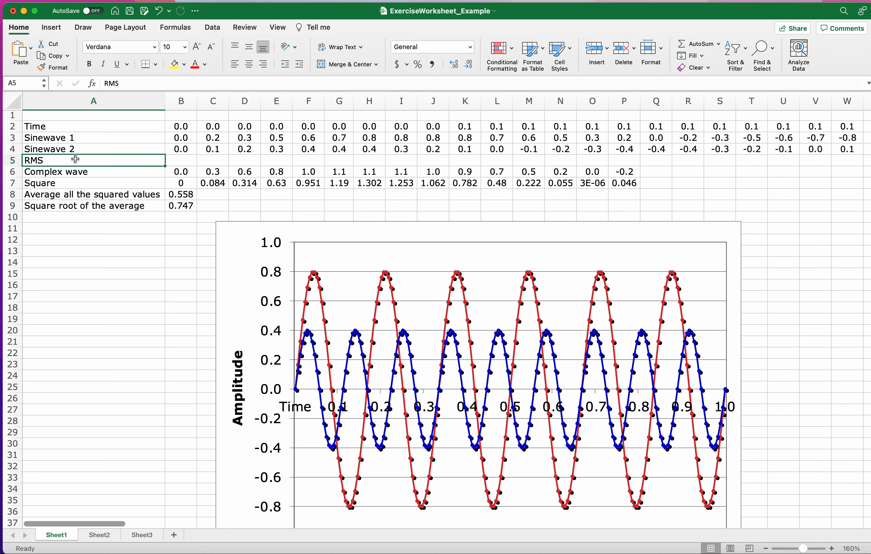
key("super+c")
left_click(73, 218)
key("super+v")
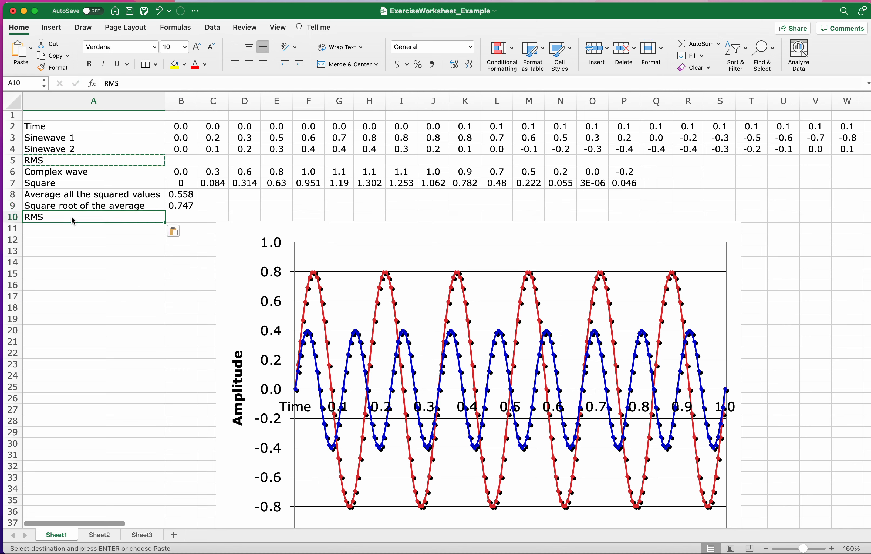
Enter 0.747 in B10 as the RMS value.
left_click(178, 218)
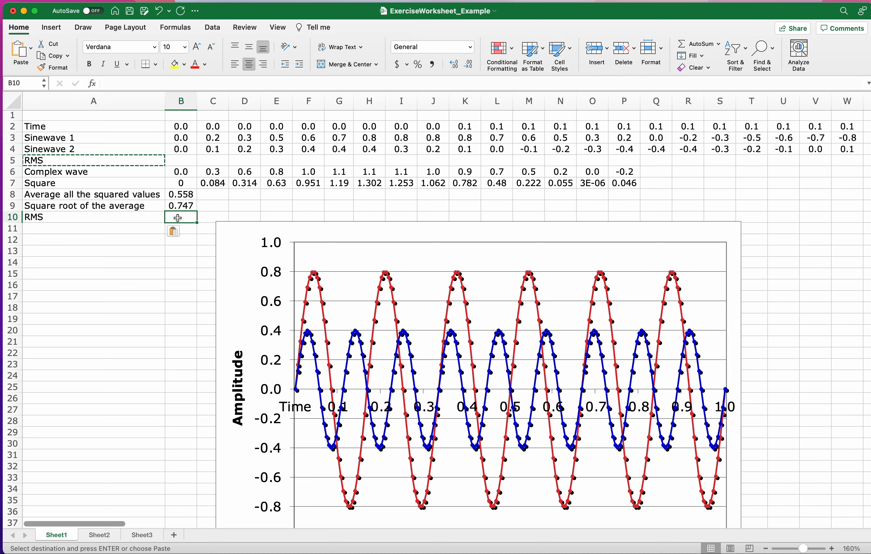
type("0.")
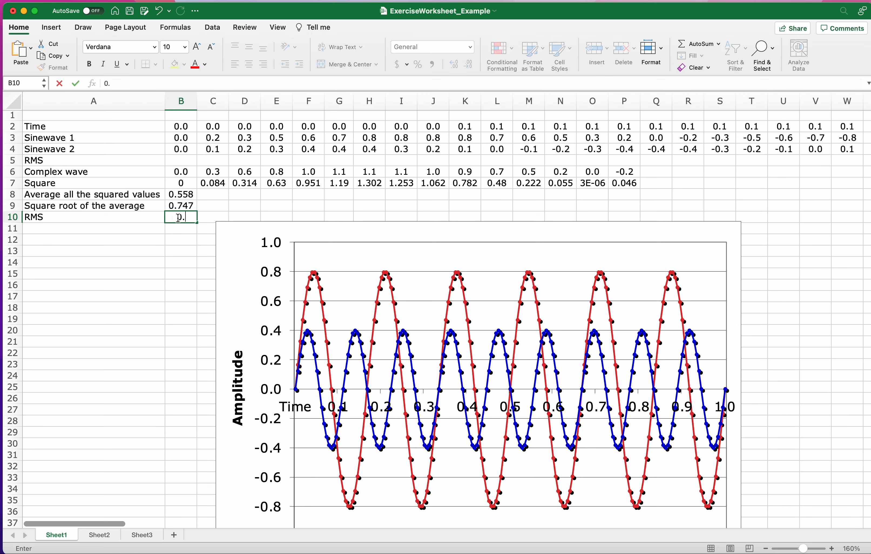
type("747")
left_click(140, 214)
left_click_drag(154, 219, 184, 219)
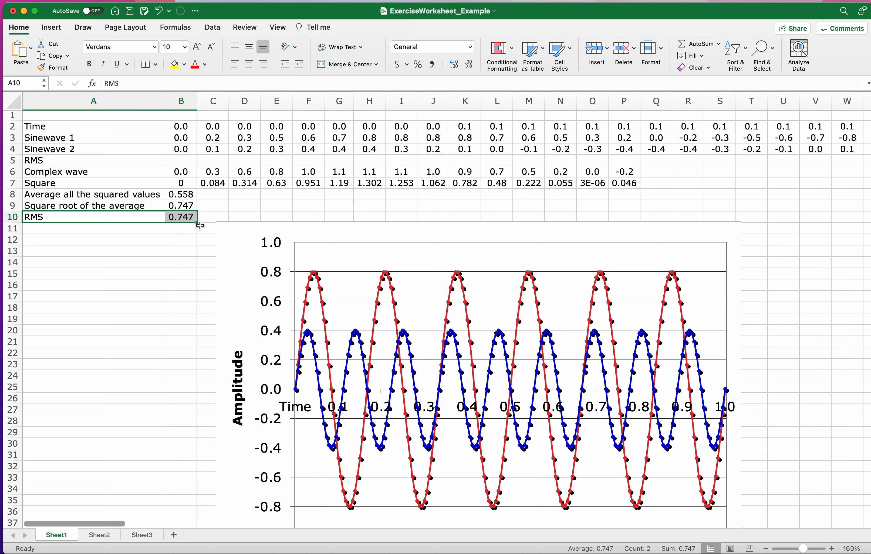
left_click(191, 228)
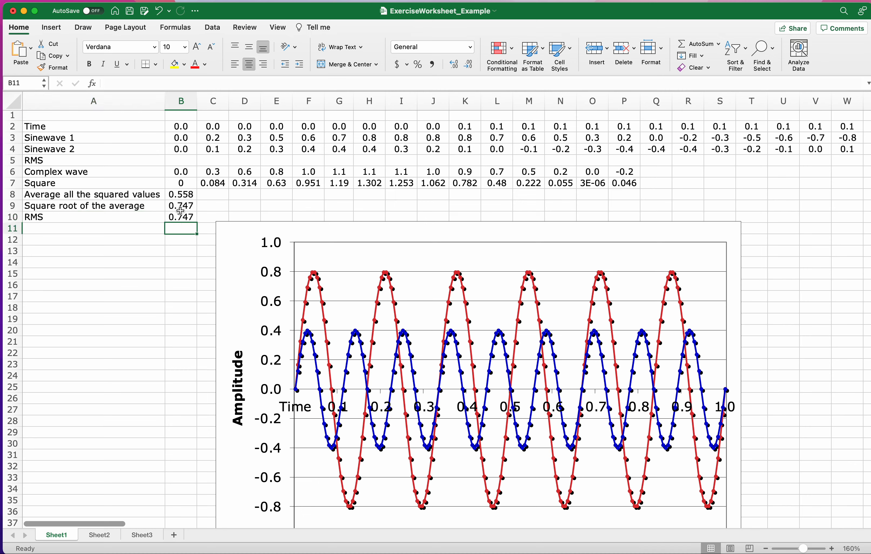